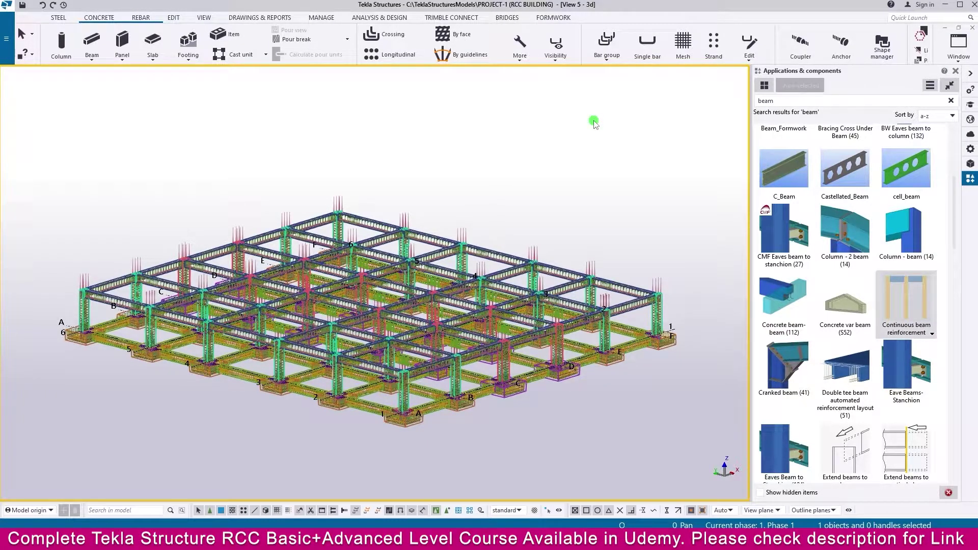
- Open the named view Plan +3500 from the list of model views
{"action": "left_click", "coordinate": [204, 17]}
{"action": "left_click", "coordinate": [67, 51]}
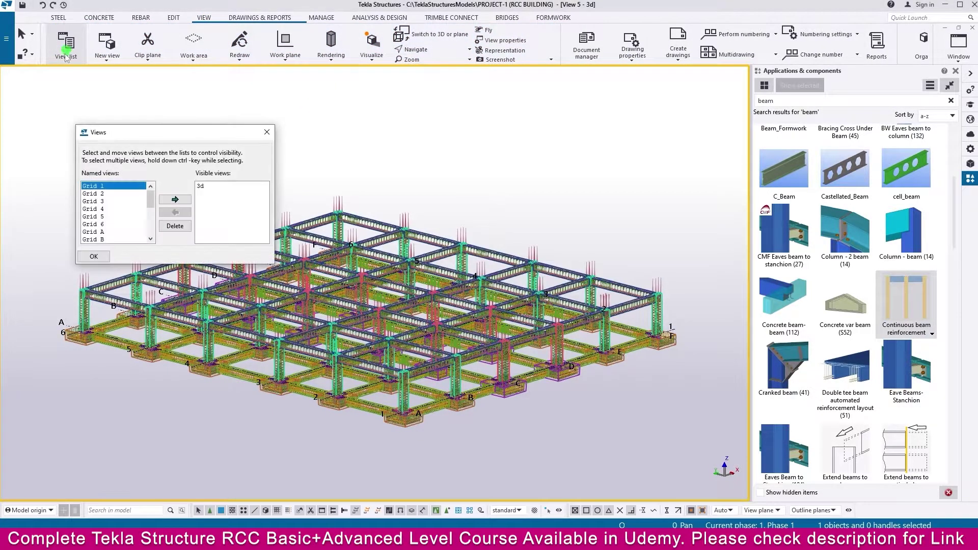
{"action": "scroll", "coordinate": [115, 224], "scroll_direction": "down", "scroll_amount": 5}
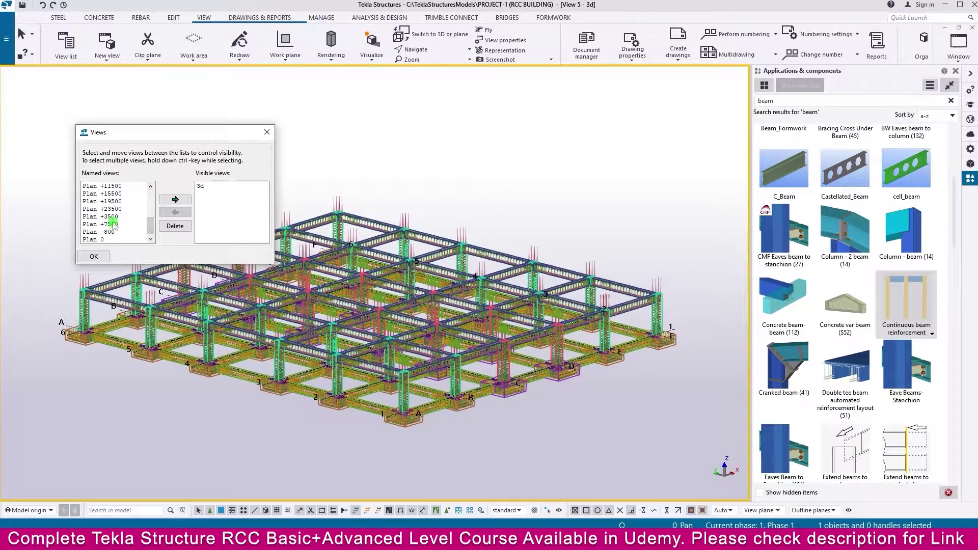
{"action": "double_click", "coordinate": [111, 219]}
{"action": "left_click", "coordinate": [267, 132]}
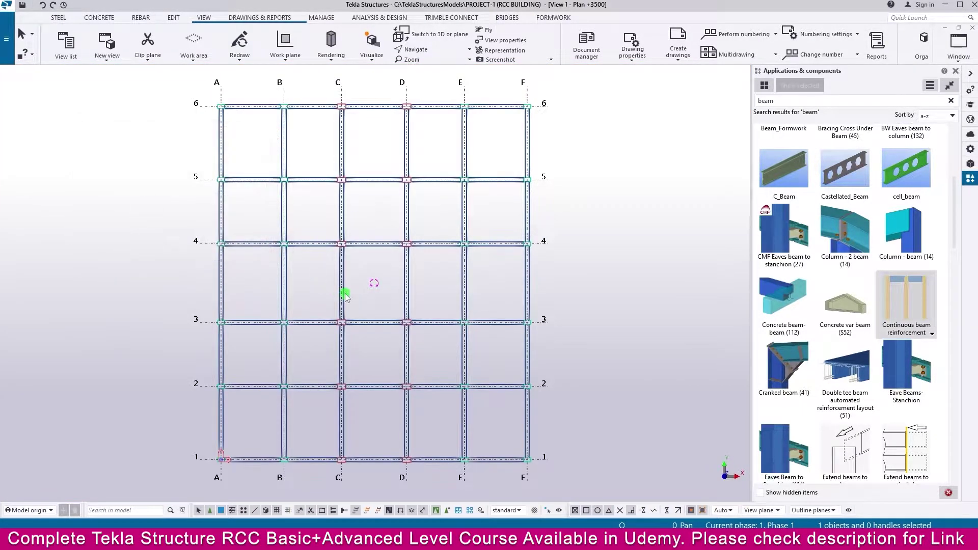
- Check the object visibility settings of the Plan +3500 view without changing them, and redraw the view
{"action": "middle_click_drag", "start_coordinate": [344, 297], "coordinate": [337, 244]}
{"action": "double_click", "coordinate": [598, 309]}
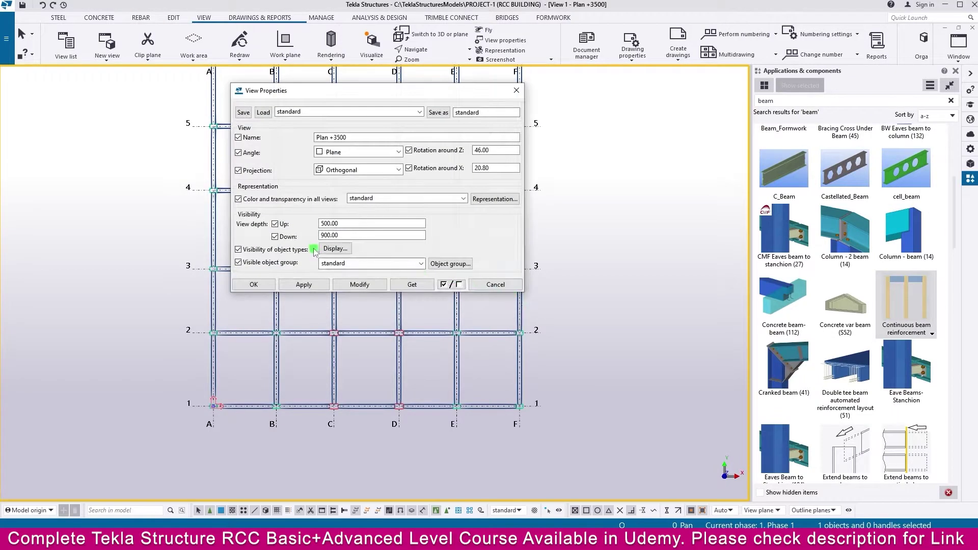
{"action": "left_click", "coordinate": [336, 249]}
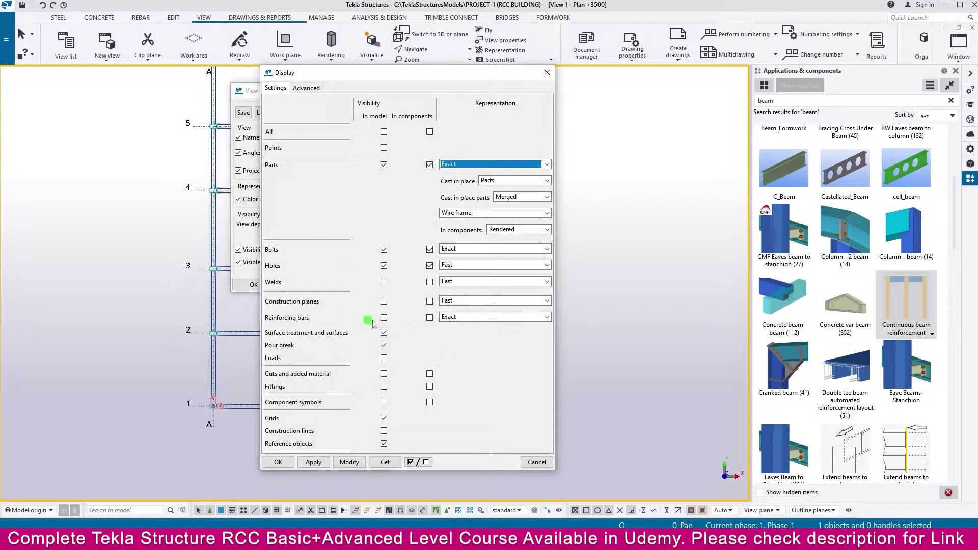
{"action": "left_click", "coordinate": [547, 72]}
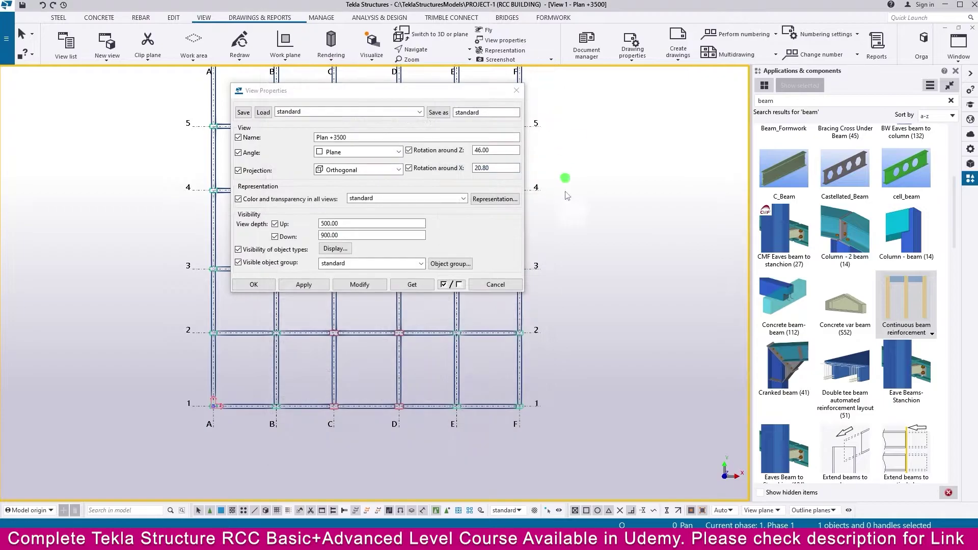
{"action": "left_click", "coordinate": [496, 284]}
{"action": "right_click", "coordinate": [586, 248]}
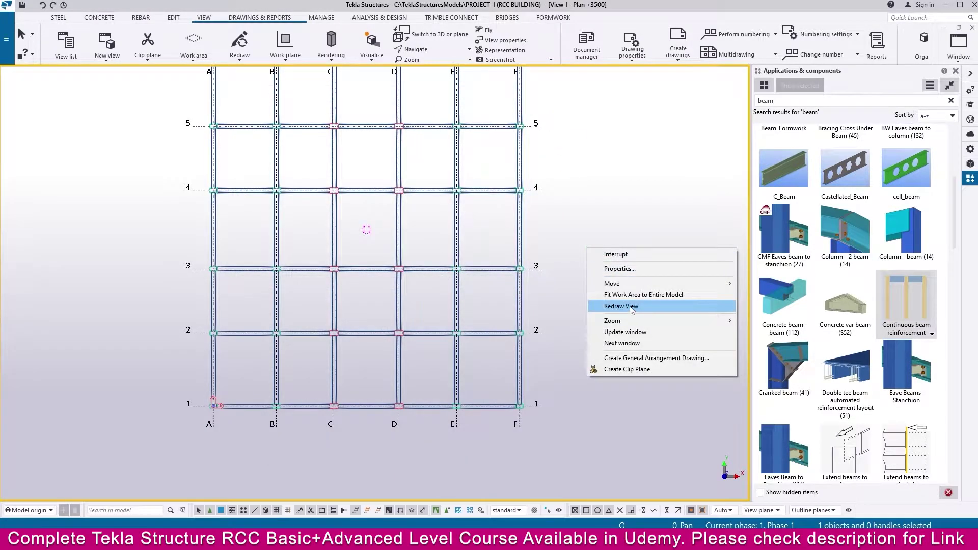
{"action": "left_click", "coordinate": [632, 307]}
- Start a concrete slab contour by picking the outer column corners at grid intersections A/1 and F/1
{"action": "scroll", "coordinate": [219, 415], "scroll_direction": "up", "scroll_amount": 5}
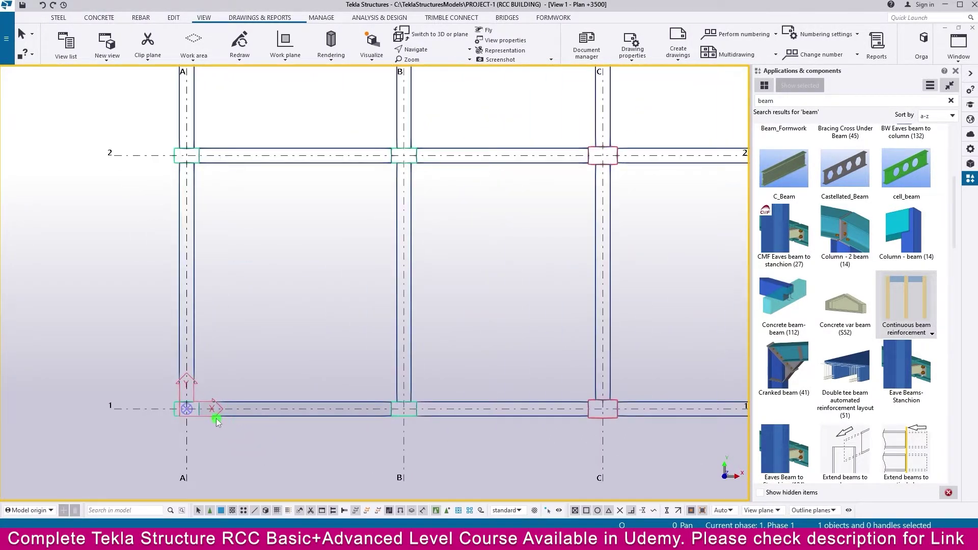
{"action": "scroll", "coordinate": [216, 418], "scroll_direction": "down", "scroll_amount": 5}
{"action": "left_click", "coordinate": [99, 18]}
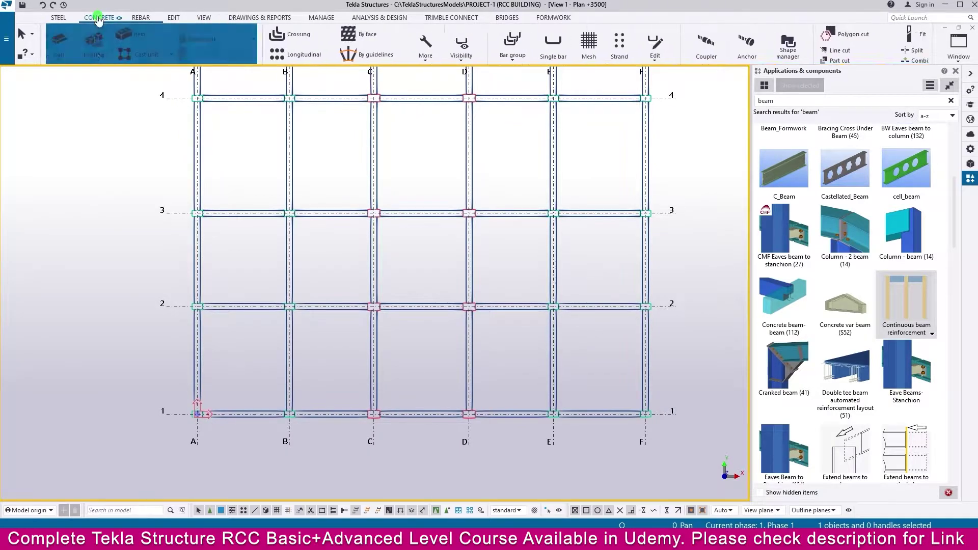
{"action": "left_click", "coordinate": [969, 152]}
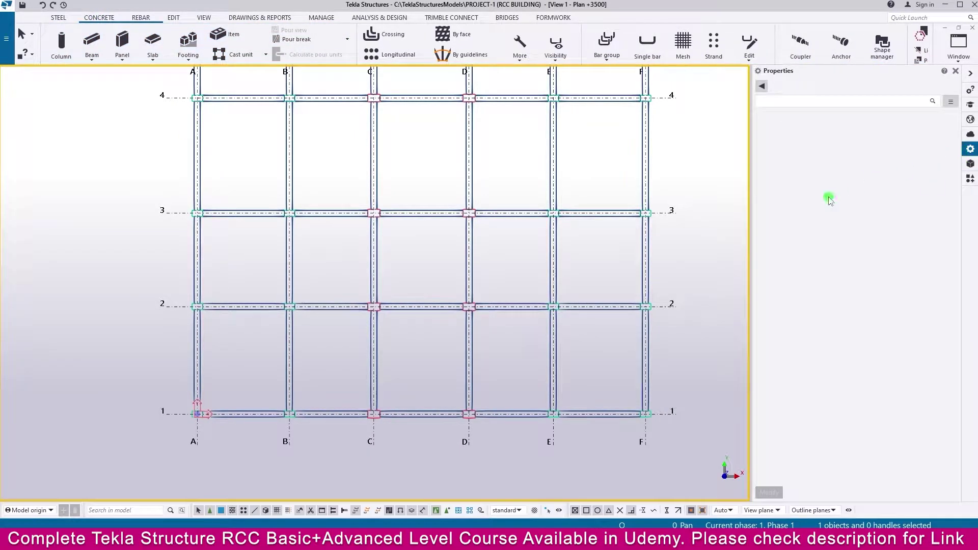
{"action": "left_click", "coordinate": [152, 57]}
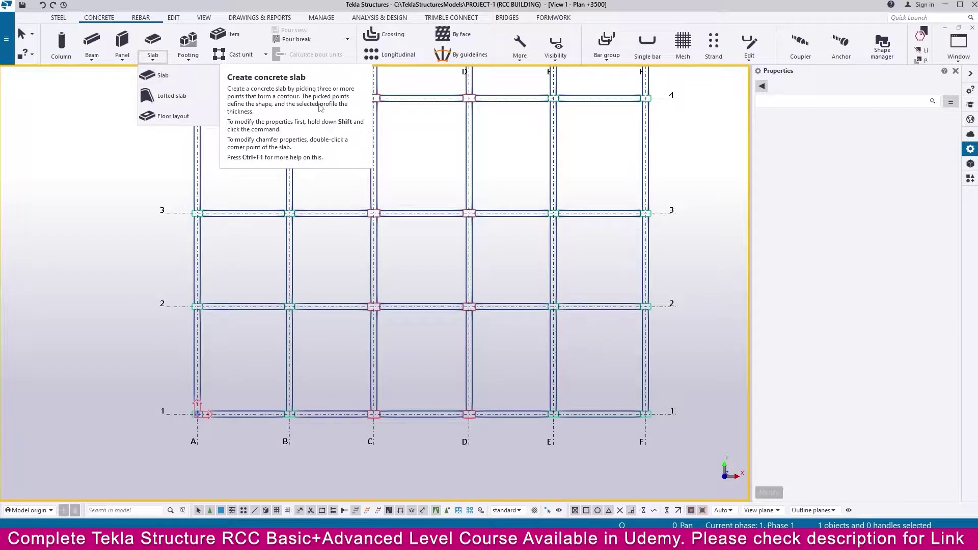
{"action": "left_click", "coordinate": [159, 79]}
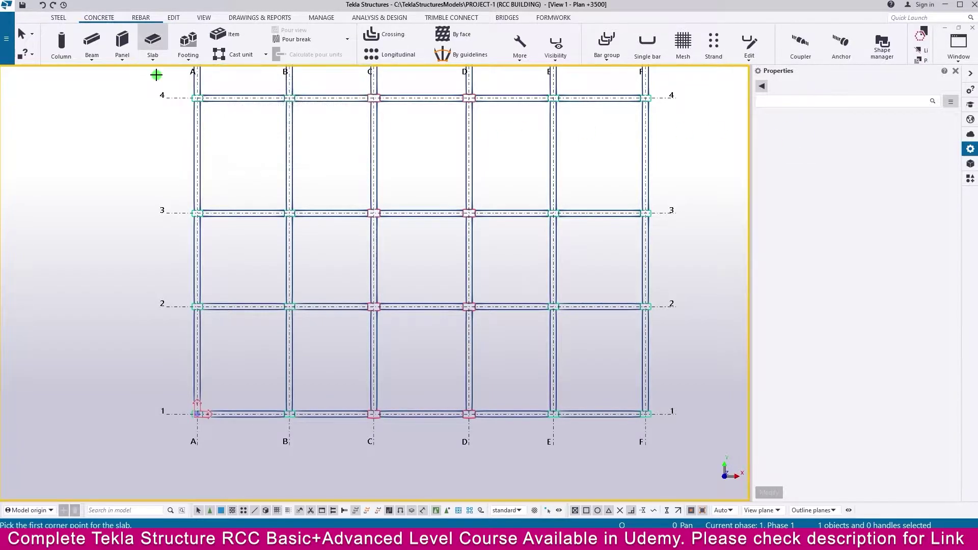
{"action": "scroll", "coordinate": [199, 413], "scroll_direction": "up", "scroll_amount": 5}
{"action": "scroll", "coordinate": [175, 416], "scroll_direction": "up", "scroll_amount": 3}
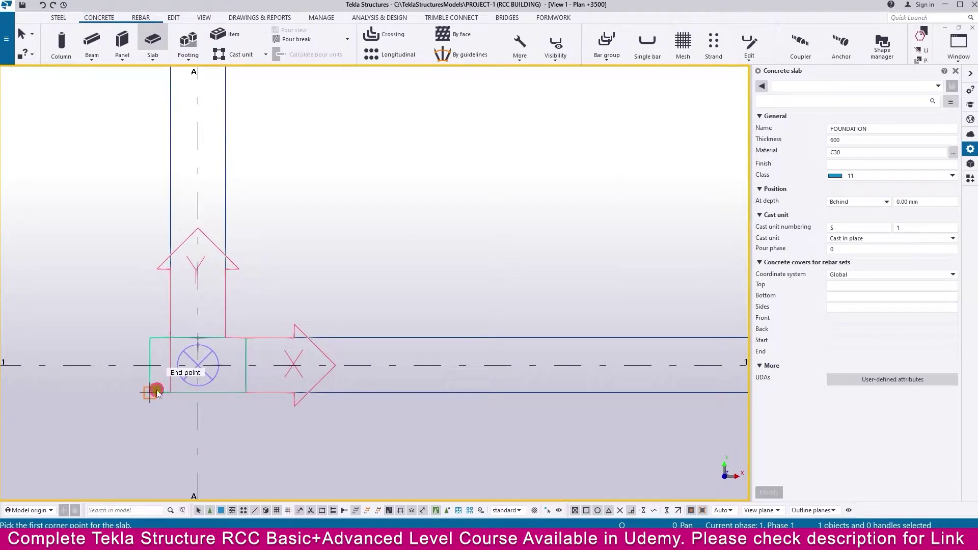
{"action": "left_click", "coordinate": [155, 393]}
{"action": "scroll", "coordinate": [148, 393], "scroll_direction": "down", "scroll_amount": 8}
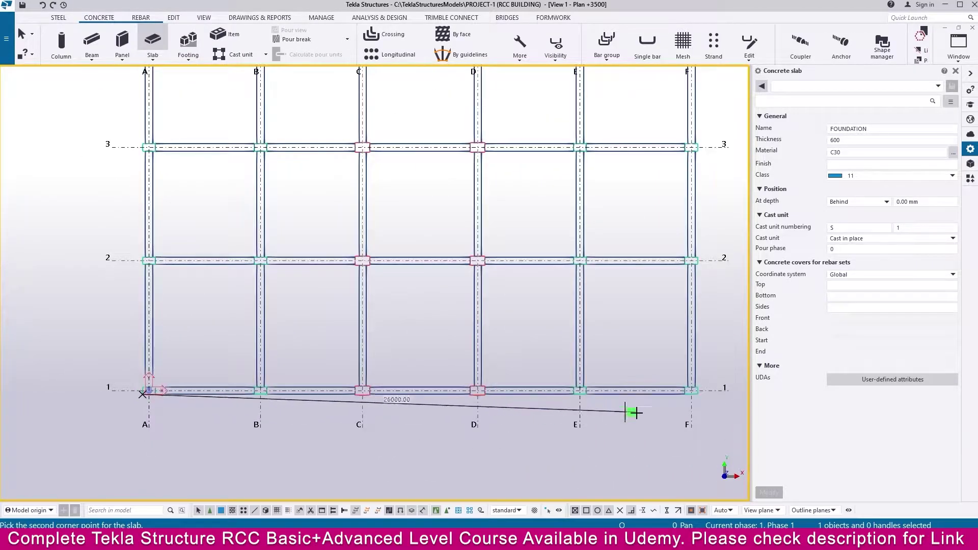
{"action": "scroll", "coordinate": [703, 403], "scroll_direction": "up", "scroll_amount": 5}
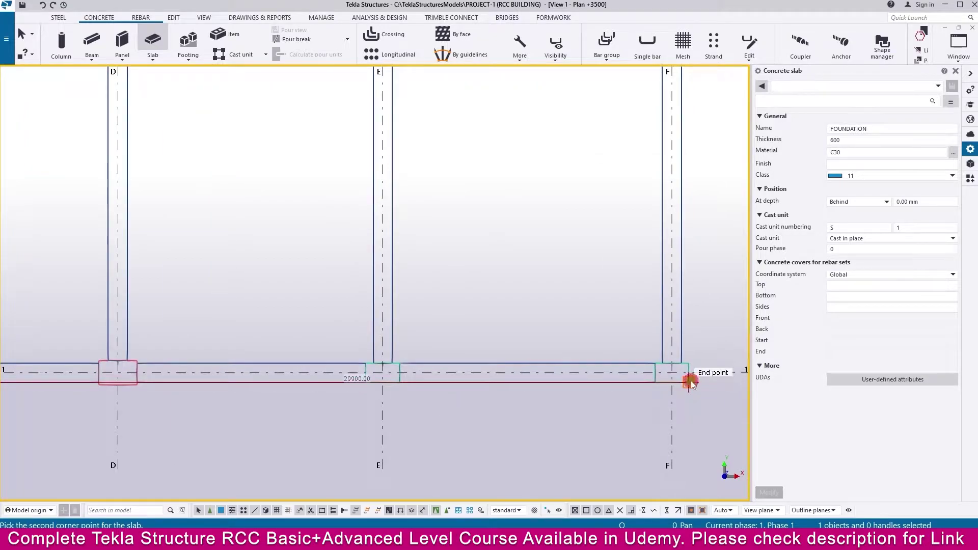
{"action": "left_click", "coordinate": [690, 383]}
- Complete the slab contour through the outer column corners at F/6 and A/6, create the slab and end the command
{"action": "scroll", "coordinate": [657, 408], "scroll_direction": "down", "scroll_amount": 6}
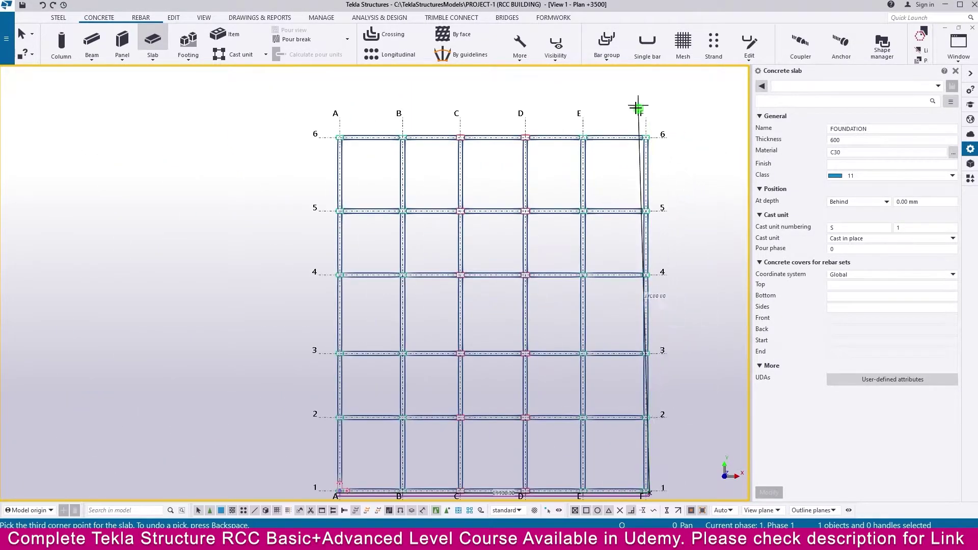
{"action": "scroll", "coordinate": [641, 117], "scroll_direction": "up", "scroll_amount": 5}
{"action": "left_click", "coordinate": [654, 162]}
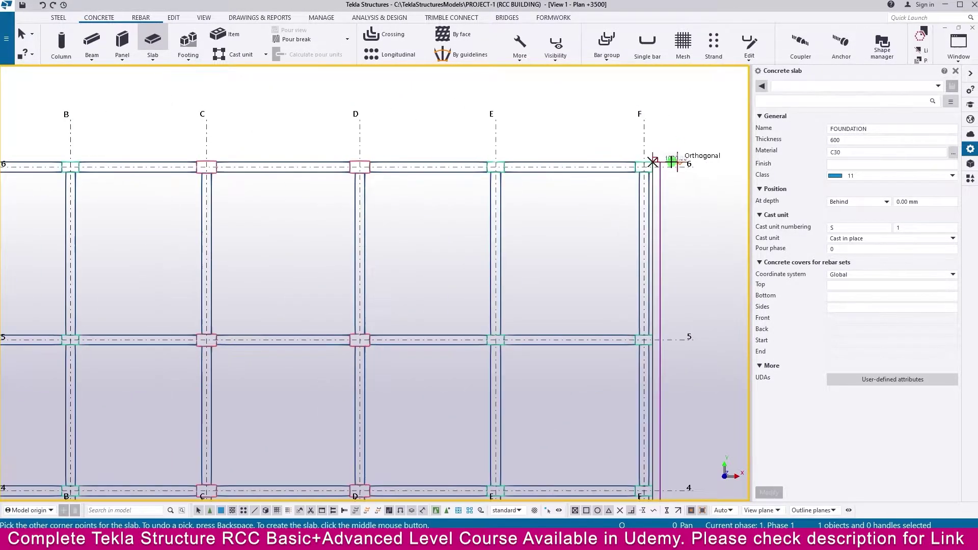
{"action": "scroll", "coordinate": [673, 162], "scroll_direction": "down", "scroll_amount": 3}
{"action": "scroll", "coordinate": [204, 158], "scroll_direction": "up", "scroll_amount": 6}
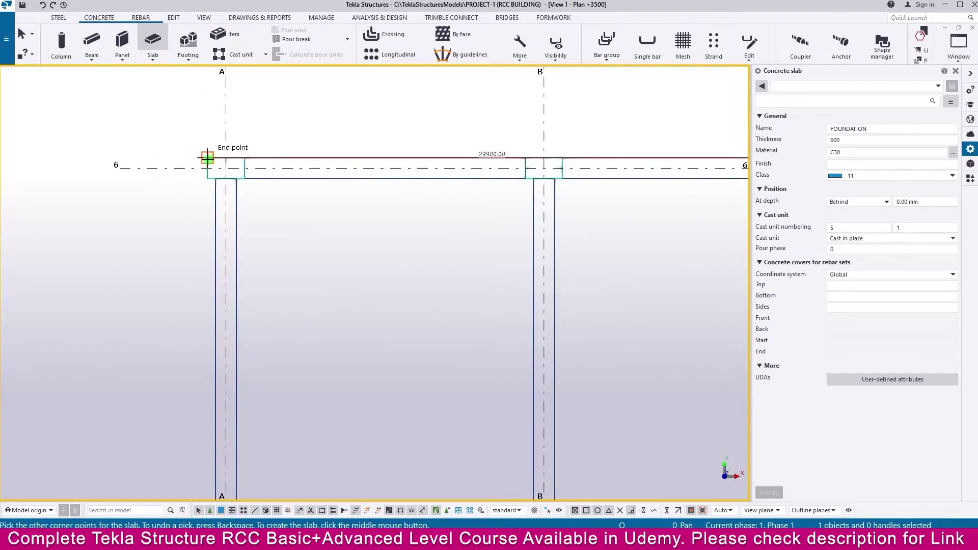
{"action": "left_click", "coordinate": [207, 158]}
{"action": "middle_click", "coordinate": [298, 241]}
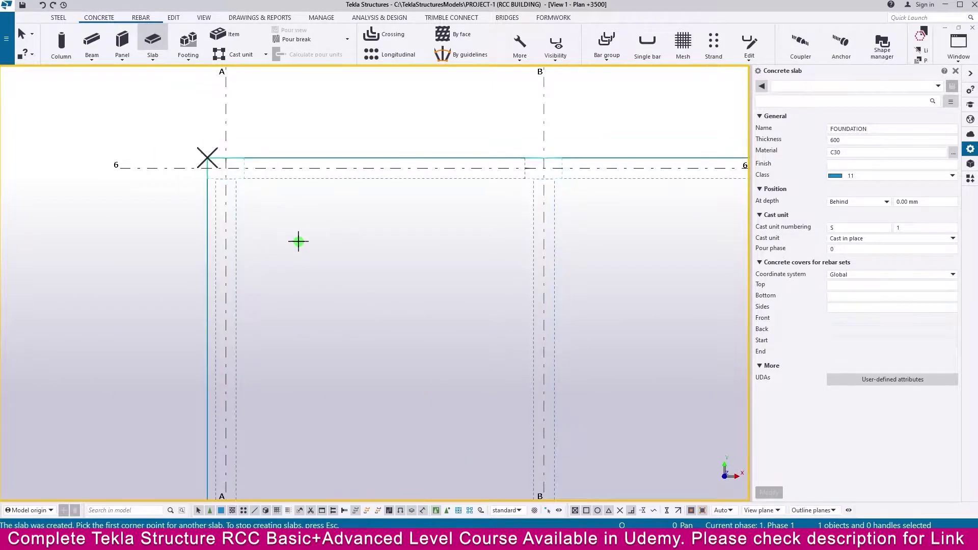
{"action": "scroll", "coordinate": [219, 181], "scroll_direction": "down", "scroll_amount": 5}
{"action": "key", "text": "Escape"}
{"action": "left_click", "coordinate": [180, 224]}
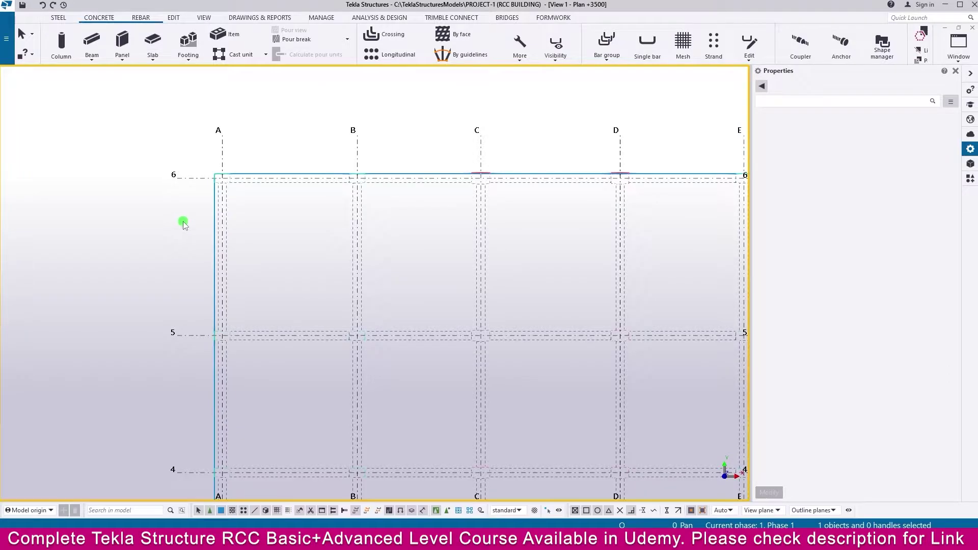
{"action": "right_click", "coordinate": [180, 223]}
{"action": "left_click", "coordinate": [185, 223]}
- Change the floor slab's name to SLAB and its thickness to 200 mm, and apply the modification
{"action": "scroll", "coordinate": [212, 224], "scroll_direction": "up", "scroll_amount": 3}
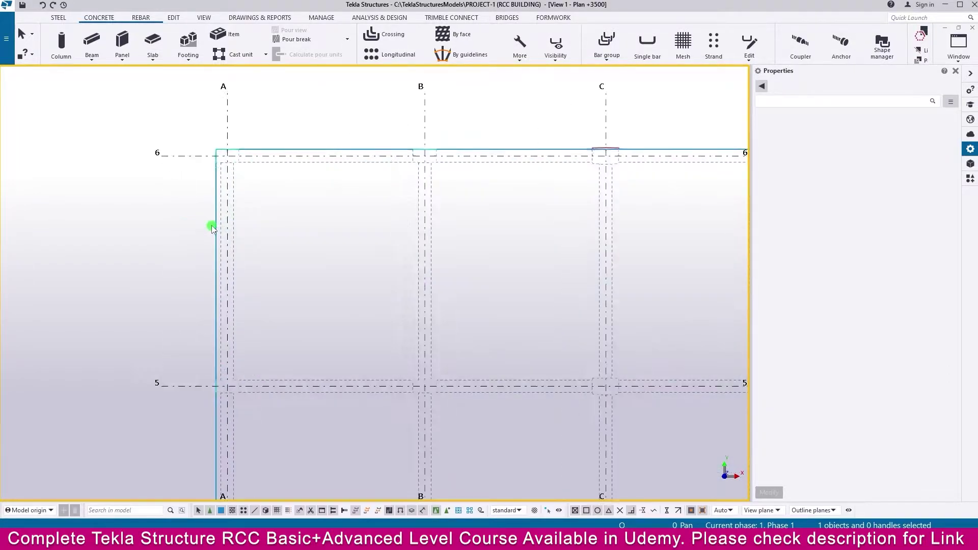
{"action": "left_click", "coordinate": [215, 222]}
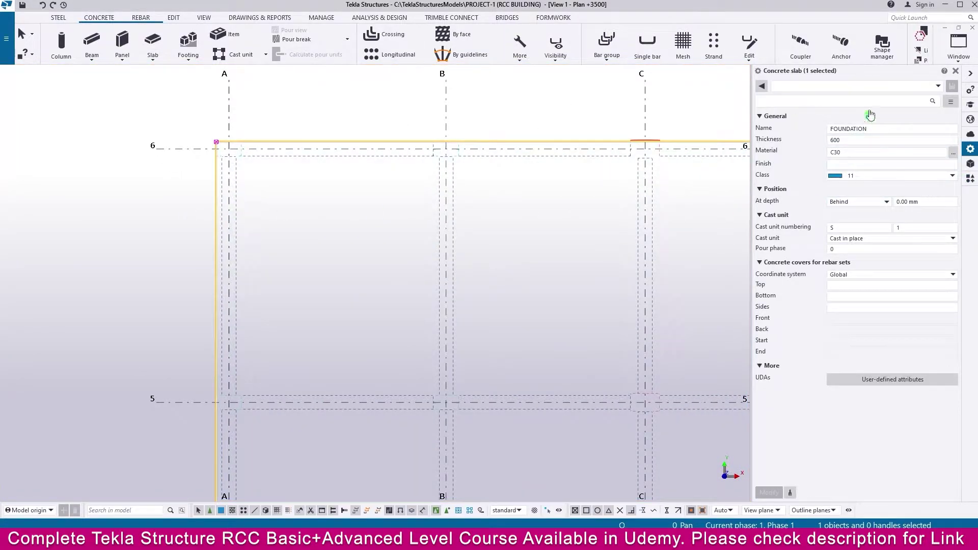
{"action": "left_click", "coordinate": [868, 156]}
{"action": "left_click", "coordinate": [773, 127]}
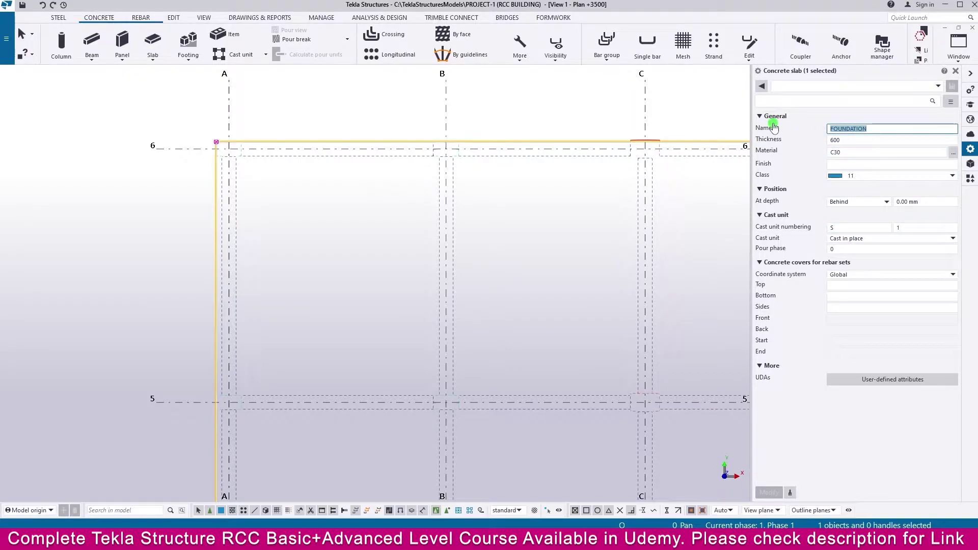
{"action": "type", "text": "s"}
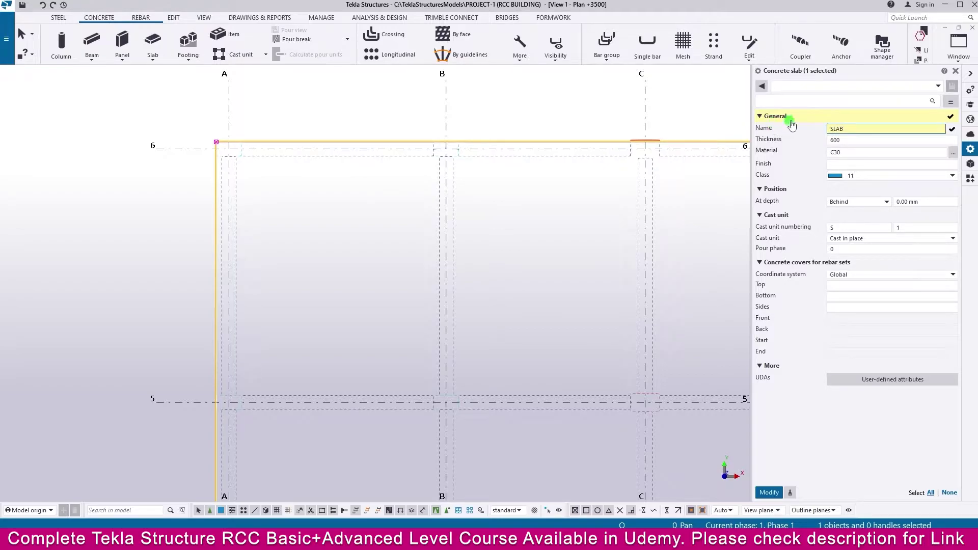
{"action": "left_click", "coordinate": [799, 137]}
{"action": "type", "text": "200"}
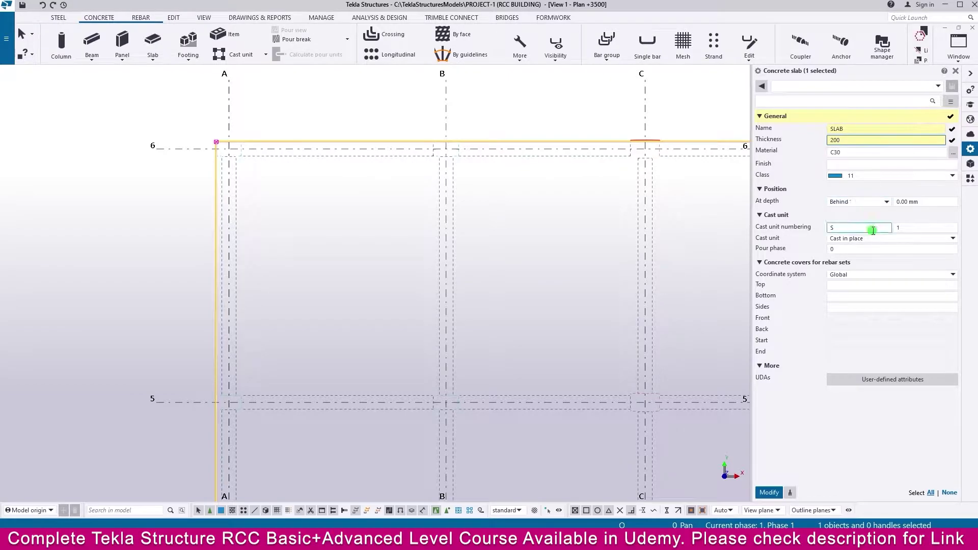
{"action": "left_click", "coordinate": [872, 249]}
{"action": "left_click", "coordinate": [869, 202]}
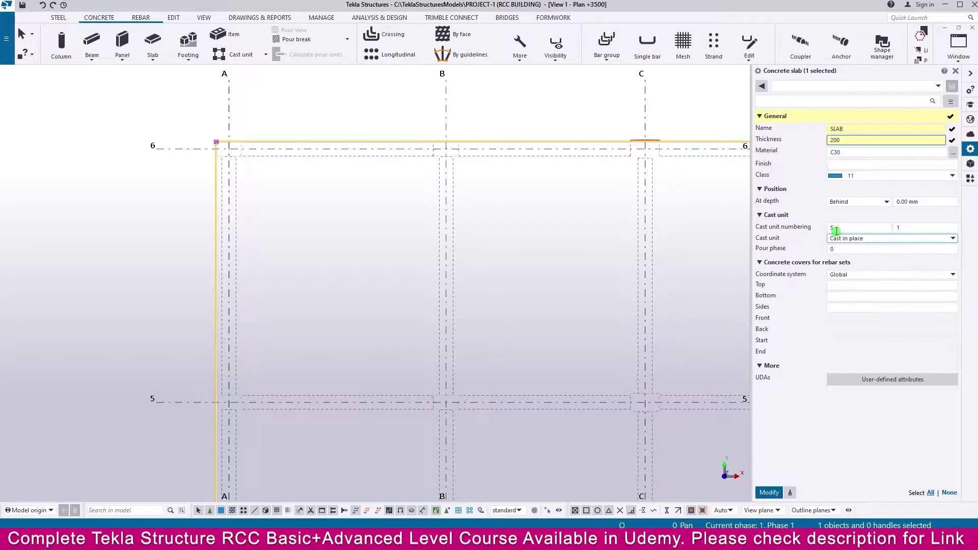
{"action": "left_click", "coordinate": [857, 227]}
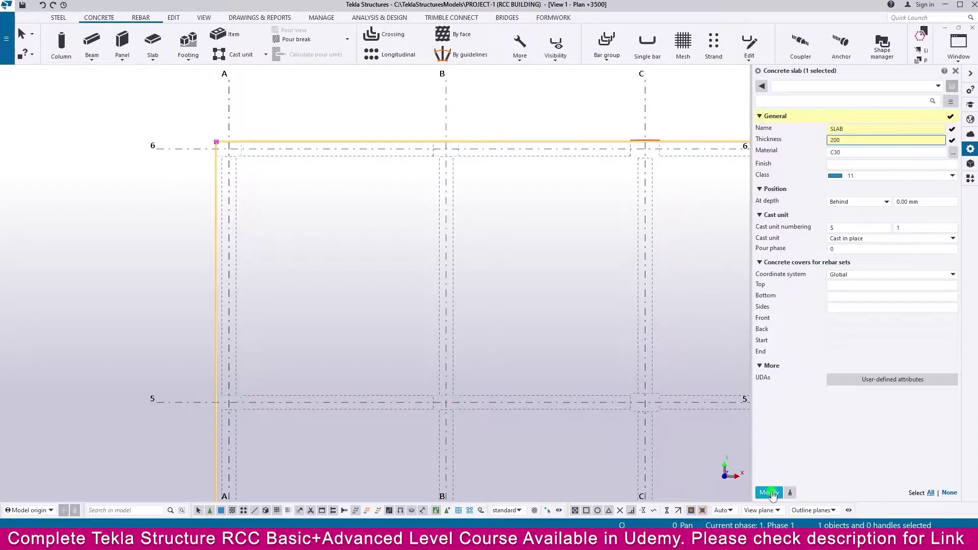
{"action": "left_click", "coordinate": [769, 492]}
- Inspect the new slab in the 3D view with the parts shown rendered
{"action": "scroll", "coordinate": [618, 398], "scroll_direction": "down", "scroll_amount": 5}
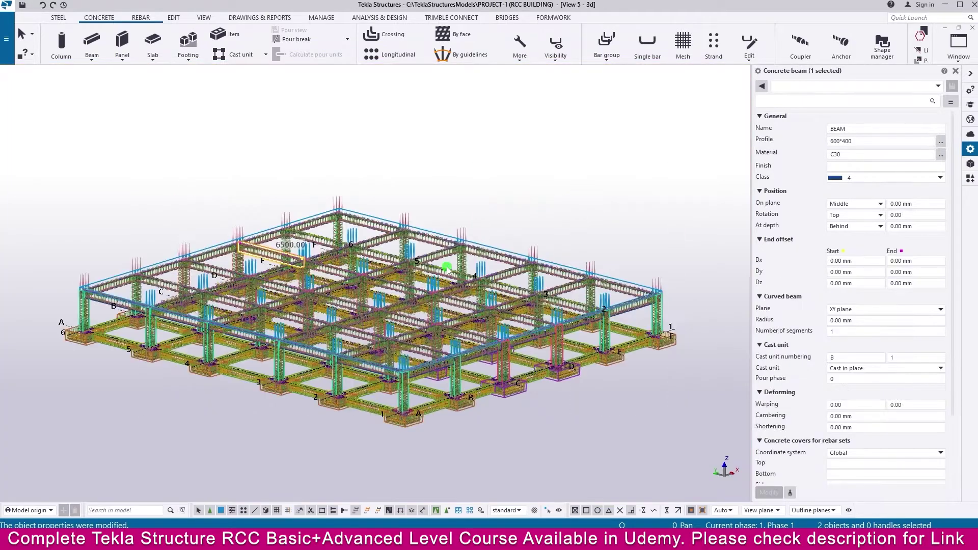
{"action": "scroll", "coordinate": [493, 367], "scroll_direction": "up", "scroll_amount": 3}
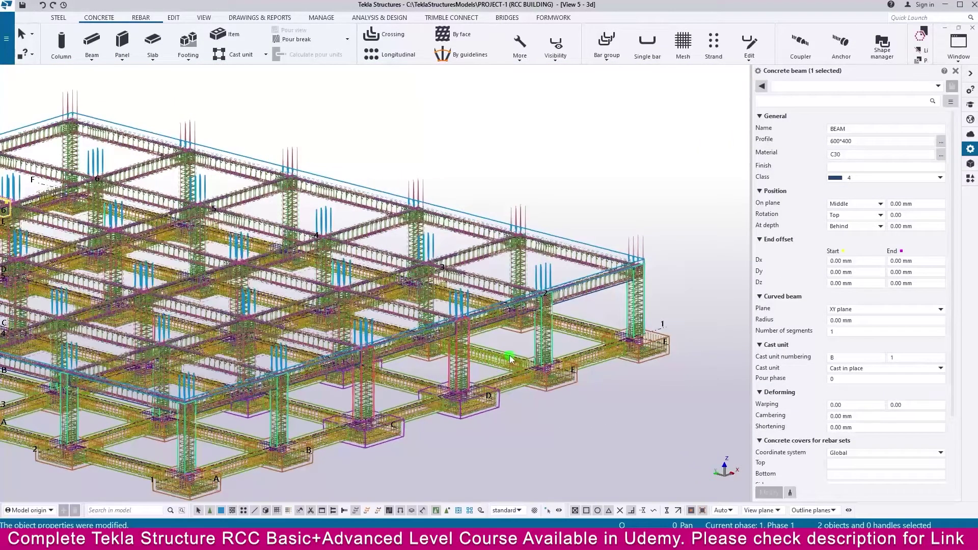
{"action": "key", "text": "ctrl+4"}
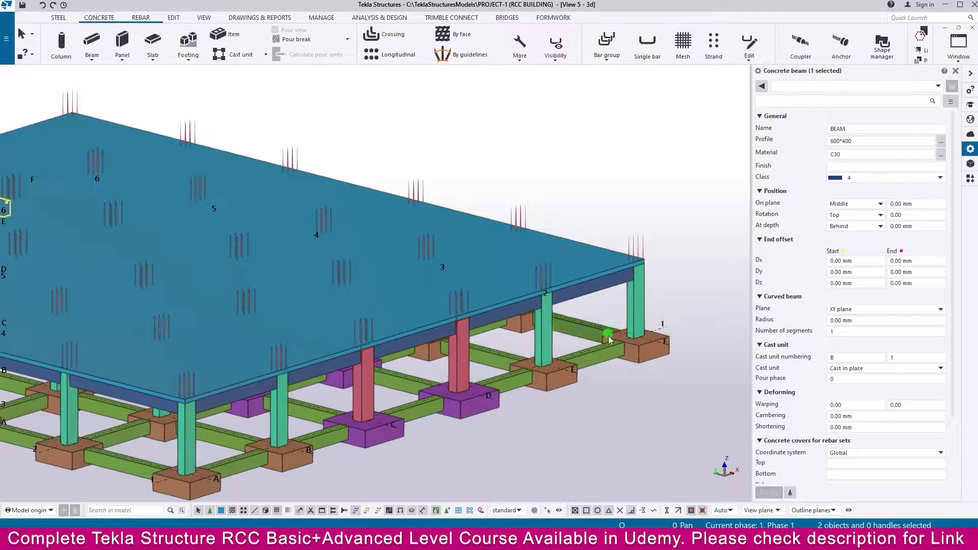
{"action": "middle_click_drag", "start_coordinate": [601, 261], "coordinate": [546, 233]}
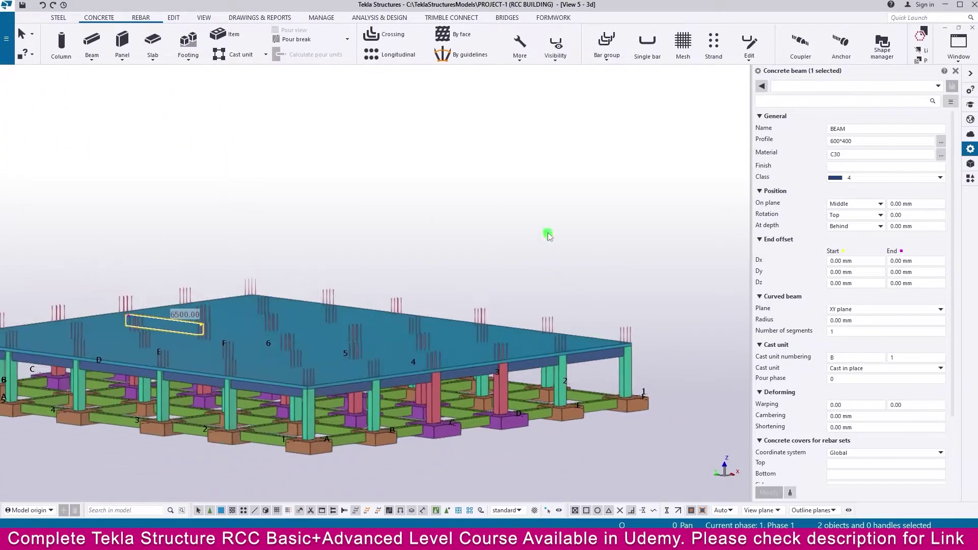
- Return to the Plan +3500 view, and switch to Adobe Reader to examine the slab opening dimensions in the EL.+3500 plan drawing
{"action": "key", "text": "ctrl+Tab"}
{"action": "scroll", "coordinate": [393, 225], "scroll_direction": "down", "scroll_amount": 4}
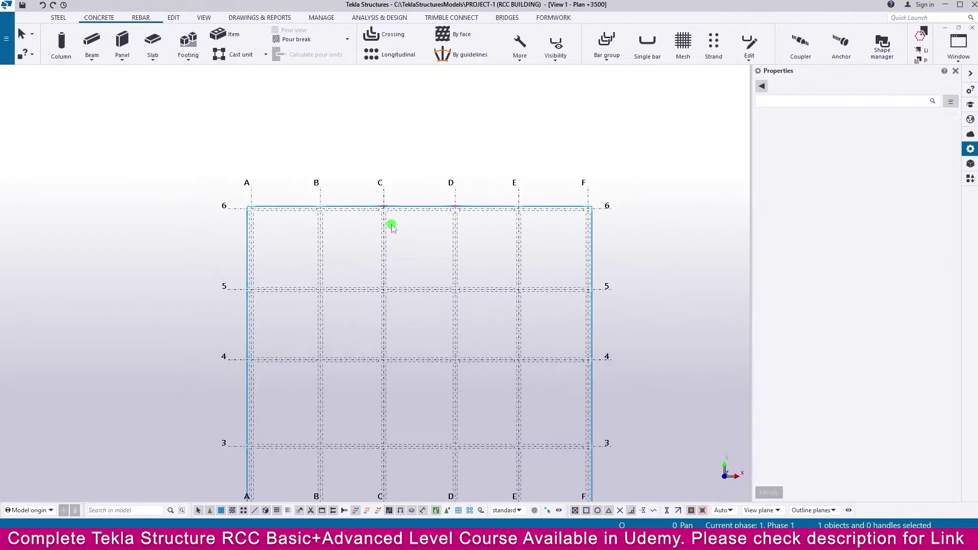
{"action": "scroll", "coordinate": [349, 422], "scroll_direction": "up", "scroll_amount": 4}
{"action": "scroll", "coordinate": [325, 446], "scroll_direction": "up", "scroll_amount": 3}
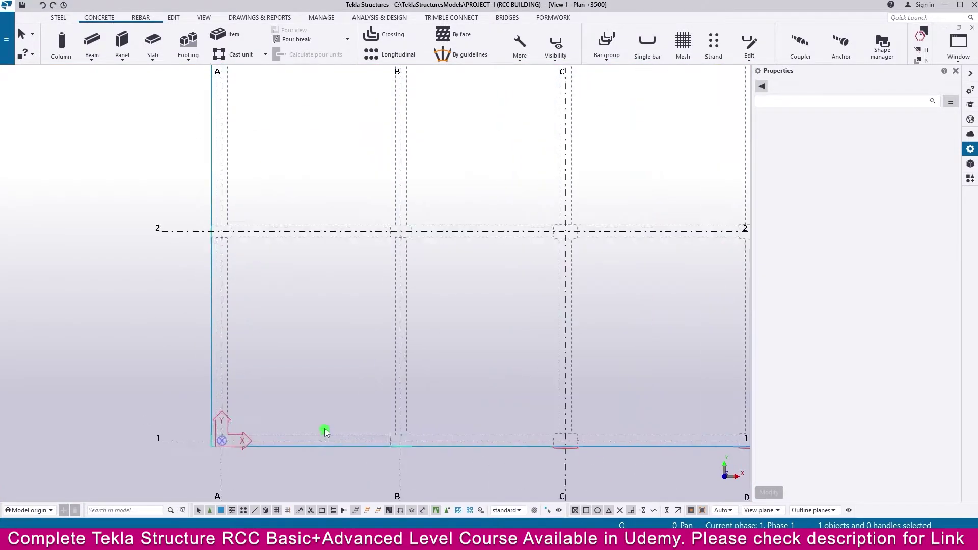
{"action": "mouse_move", "coordinate": [562, 540]}
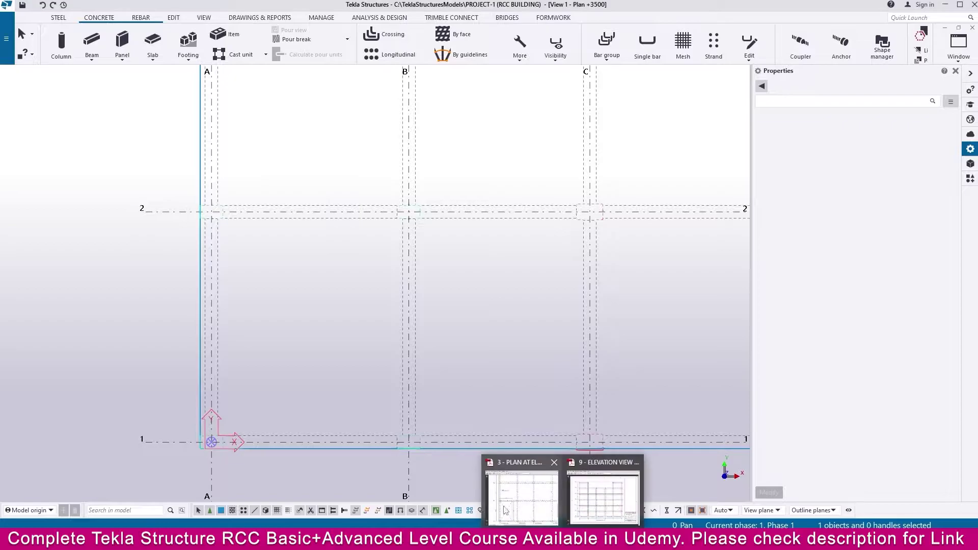
{"action": "left_click", "coordinate": [522, 489]}
{"action": "left_click", "coordinate": [495, 23]}
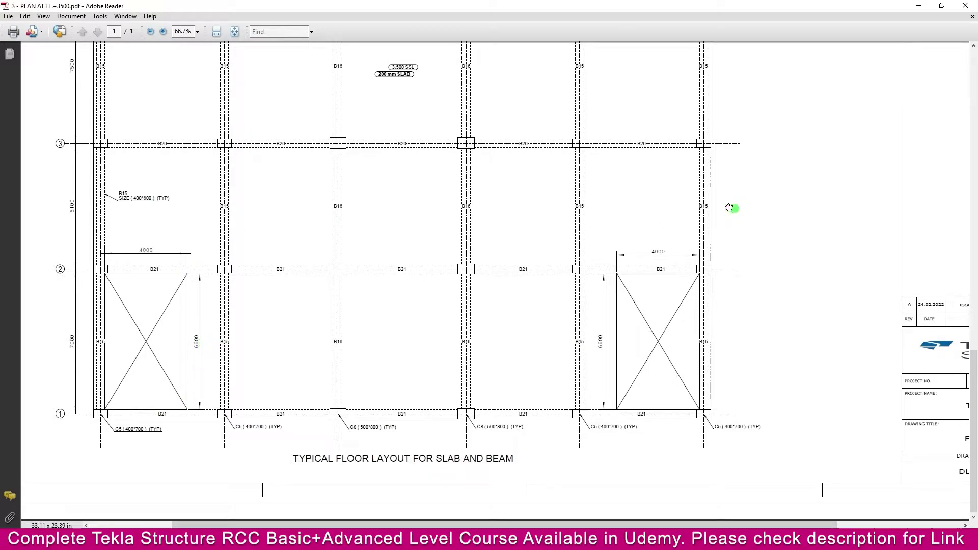
- Switch back to Tekla Structures and place a point 4000 mm from the inner beam corner at A/2, along the grid 2 beam's inner edge
{"action": "left_click", "coordinate": [919, 6]}
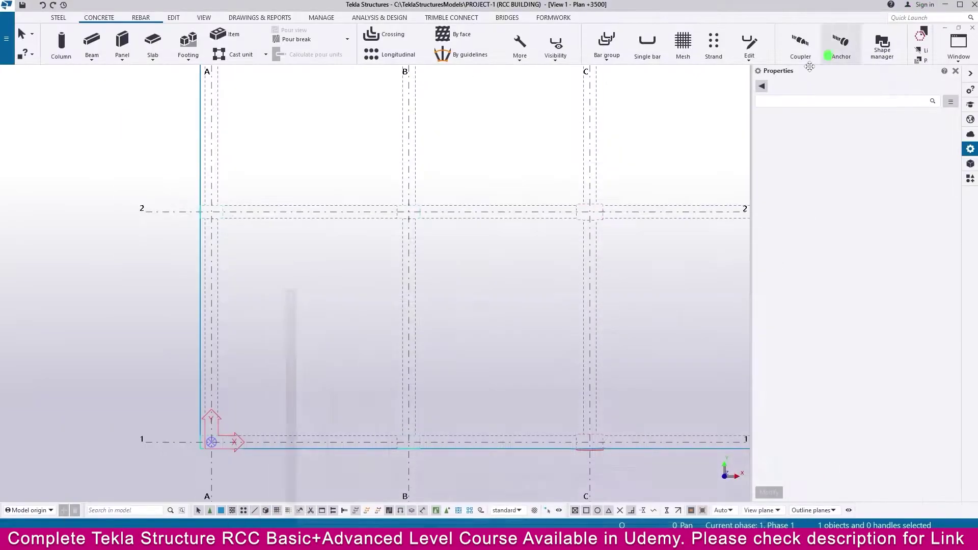
{"action": "middle_click_drag", "start_coordinate": [279, 270], "coordinate": [232, 256]}
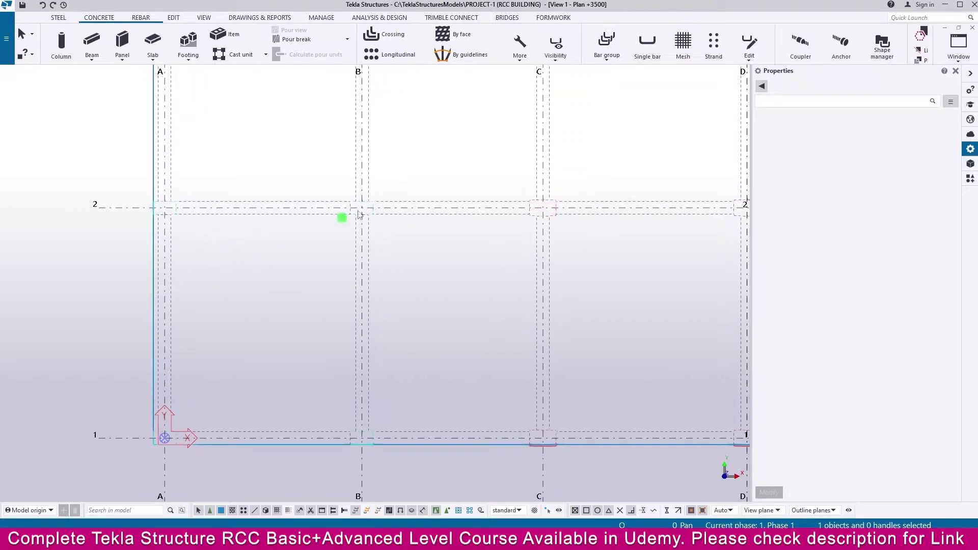
{"action": "left_click", "coordinate": [175, 19]}
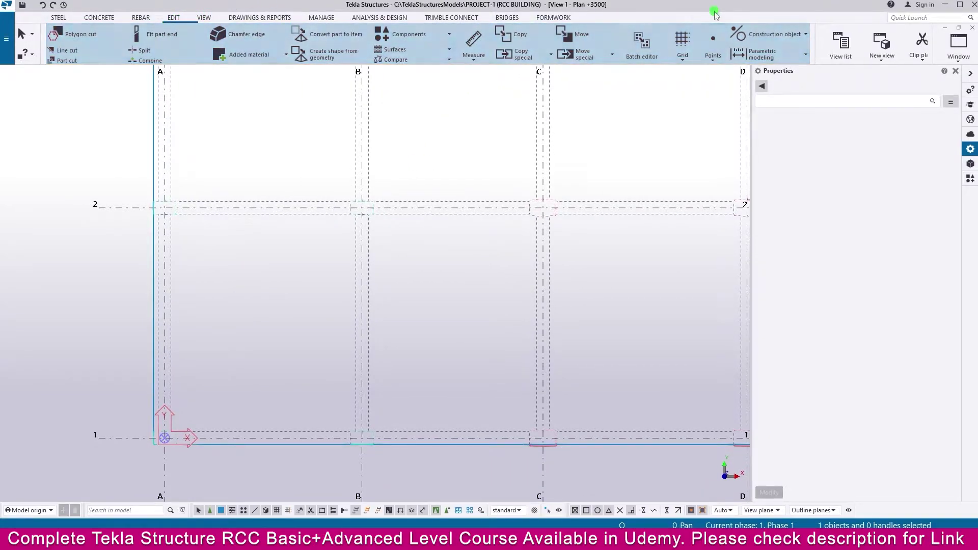
{"action": "left_click", "coordinate": [713, 63]}
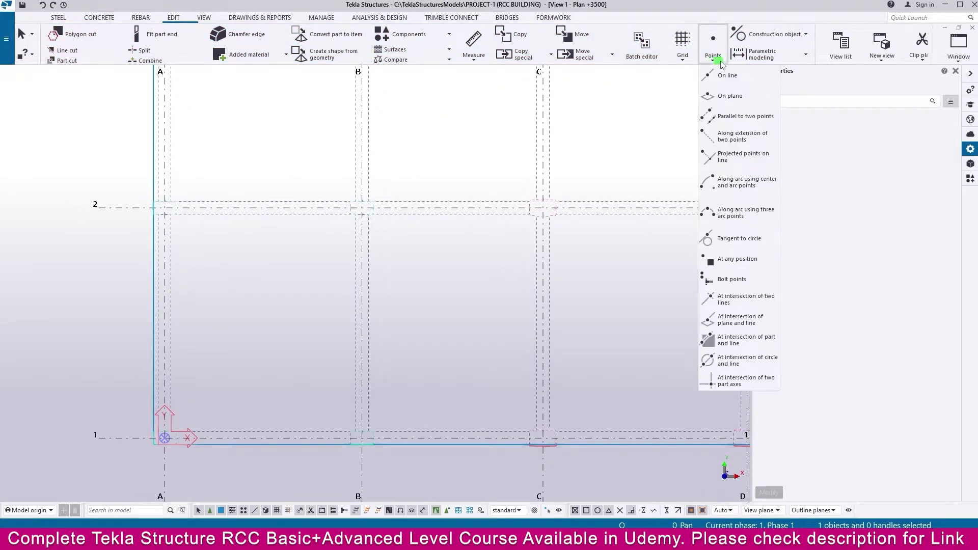
{"action": "left_click", "coordinate": [740, 139]}
{"action": "scroll", "coordinate": [170, 203], "scroll_direction": "up", "scroll_amount": 5}
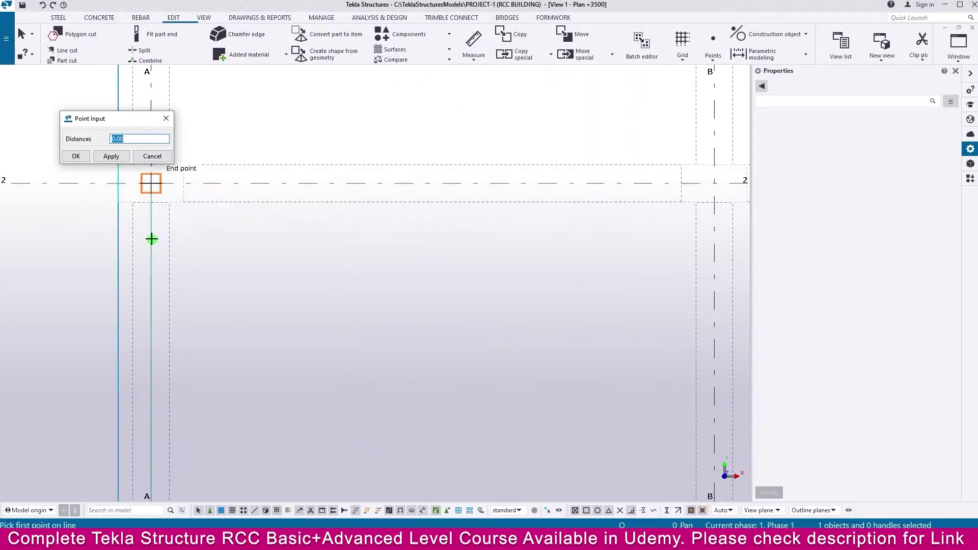
{"action": "left_click", "coordinate": [174, 194]}
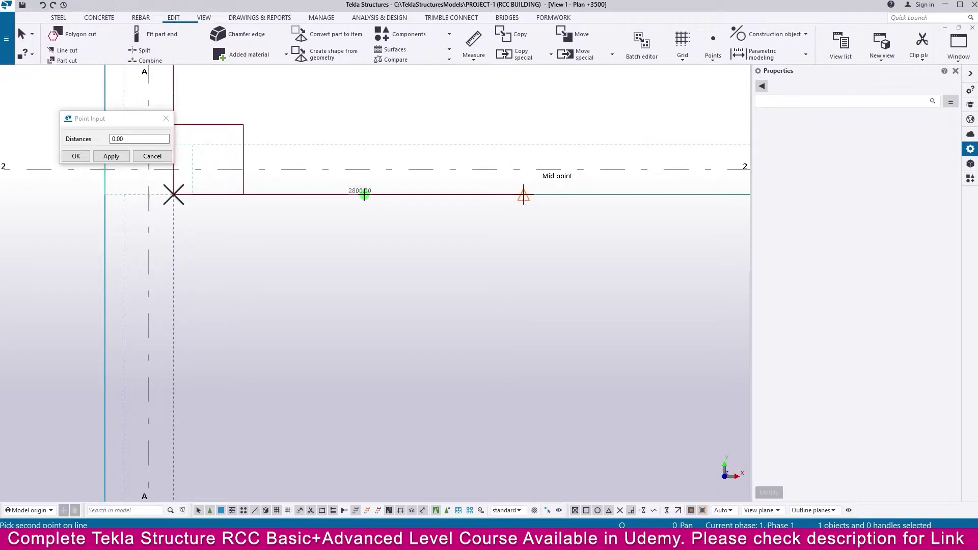
{"action": "type", "text": "4000"}
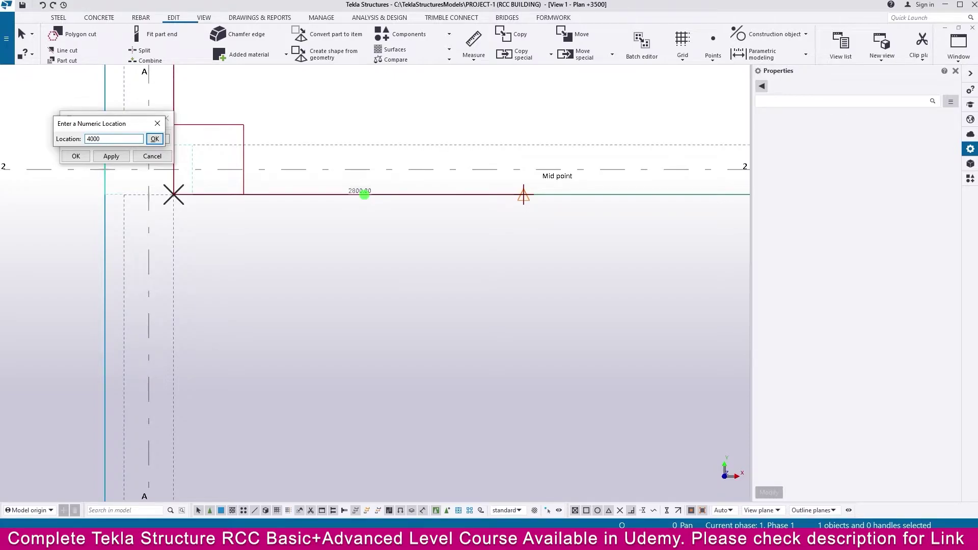
{"action": "key", "text": "Return"}
{"action": "scroll", "coordinate": [446, 207], "scroll_direction": "down", "scroll_amount": 4}
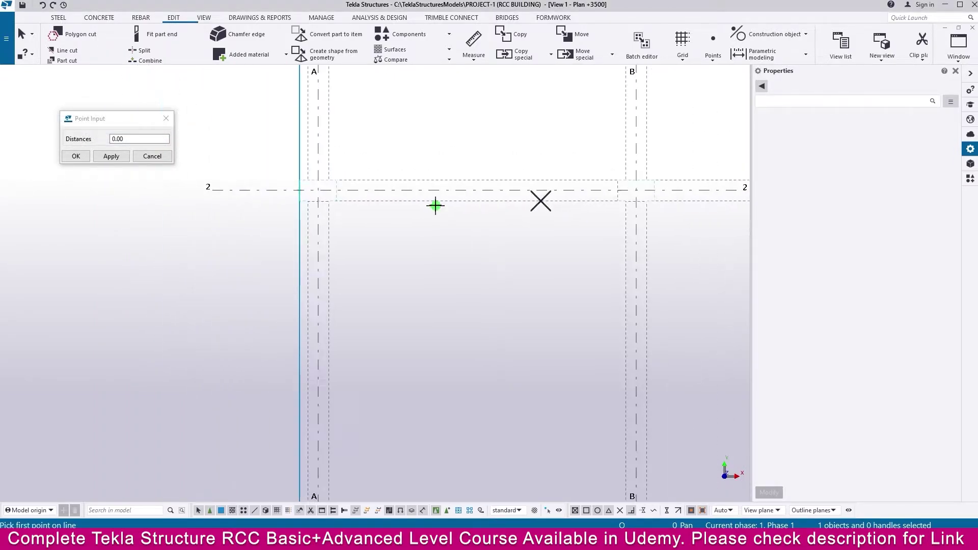
- Place a second point 4000 mm from the inner beam corner at A/1, along the grid 1 beam's inner edge, and end the command
{"action": "scroll", "coordinate": [389, 314], "scroll_direction": "down", "scroll_amount": 2}
{"action": "scroll", "coordinate": [306, 384], "scroll_direction": "up", "scroll_amount": 6}
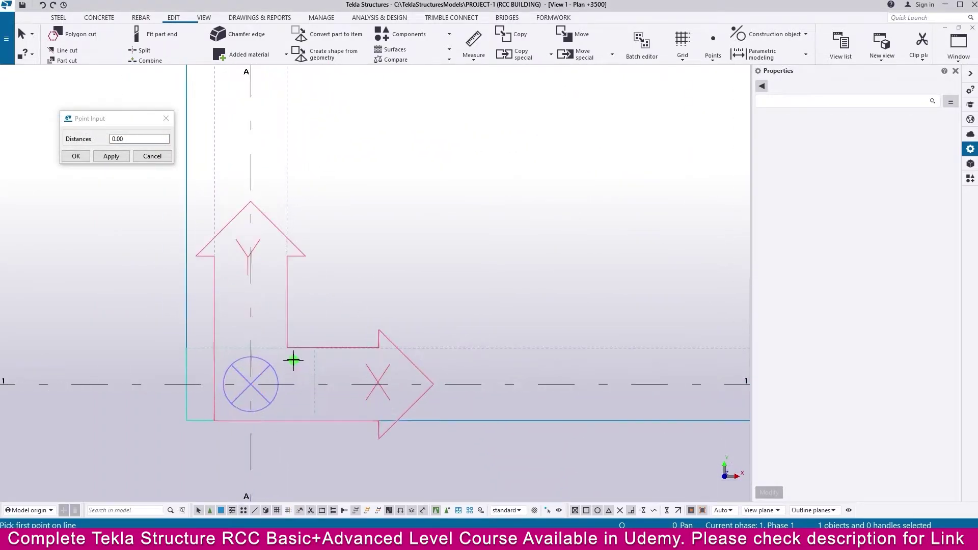
{"action": "left_click", "coordinate": [287, 348]}
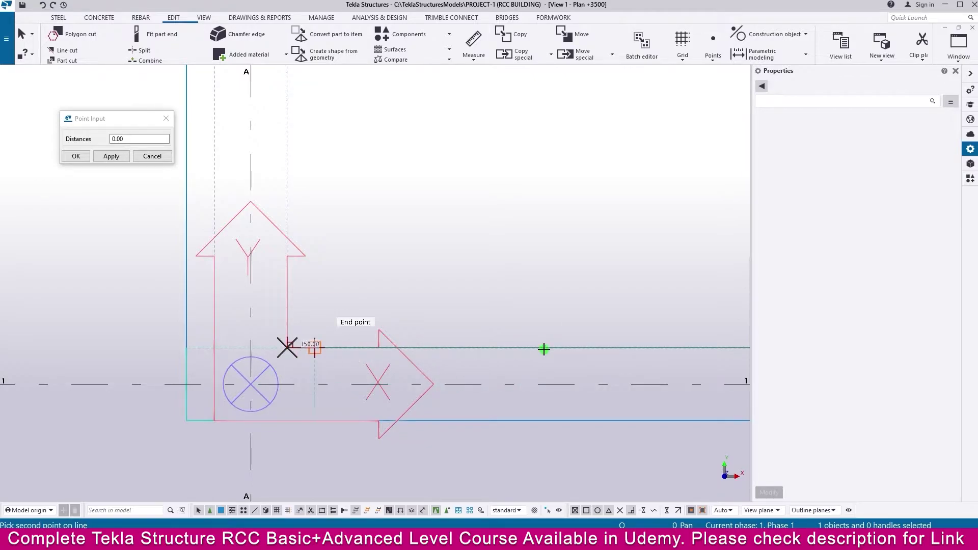
{"action": "scroll", "coordinate": [563, 345], "scroll_direction": "down", "scroll_amount": 3}
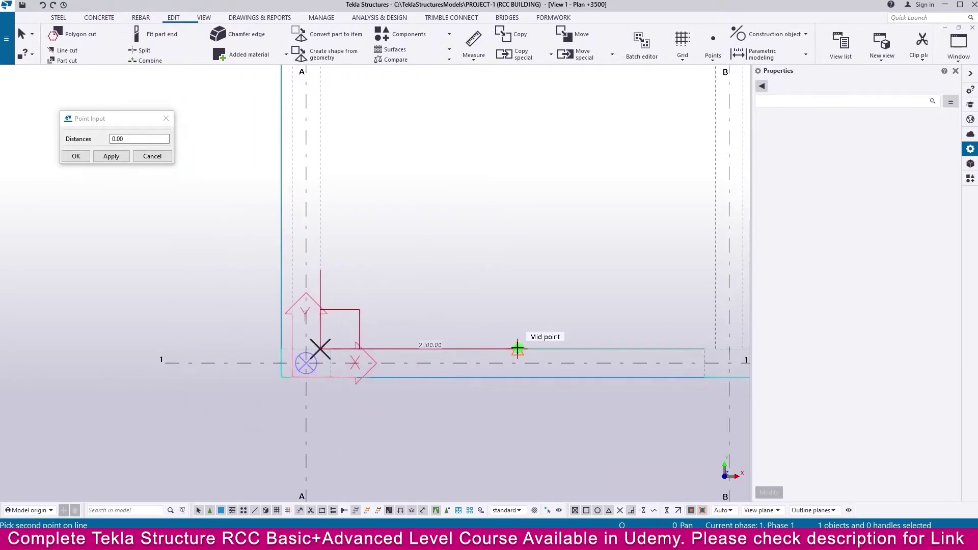
{"action": "type", "text": "2"}
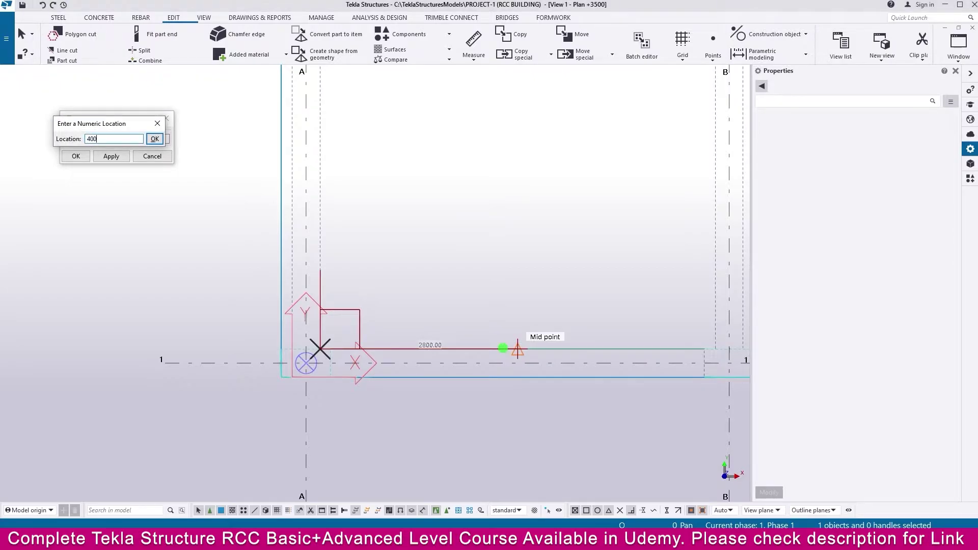
{"action": "key", "text": "Return"}
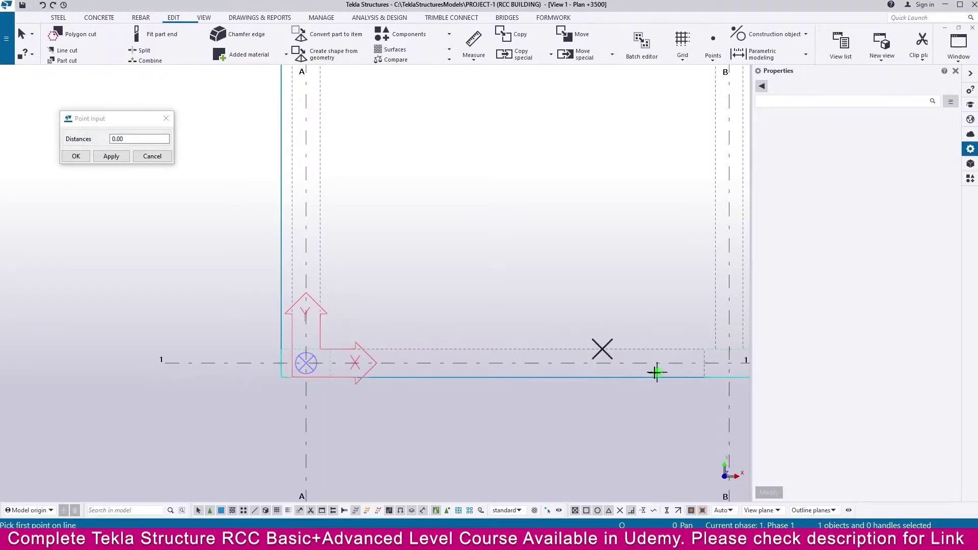
{"action": "scroll", "coordinate": [601, 374], "scroll_direction": "down", "scroll_amount": 3}
{"action": "key", "text": "Escape"}
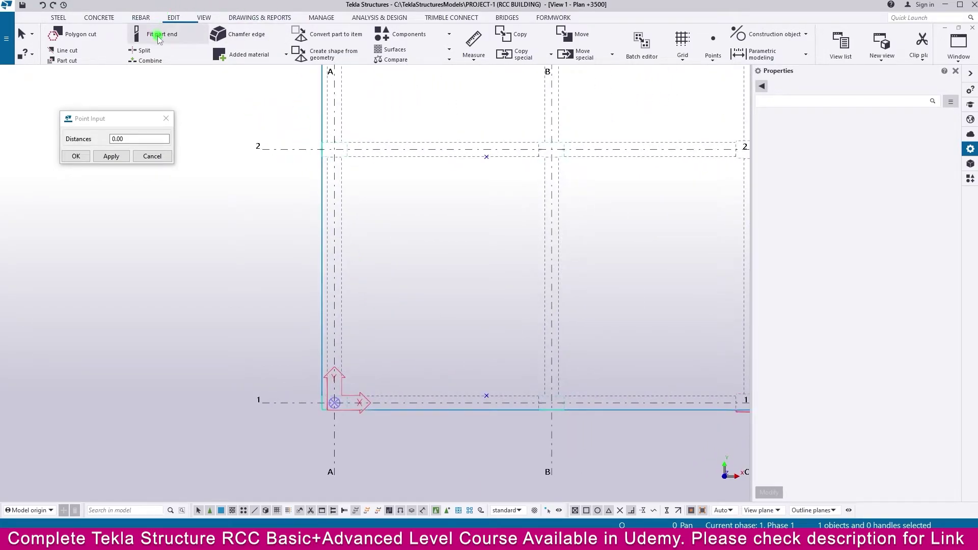
- Begin a polygon cut on the floor slab with corners at the inner beam corner at A/2 and the construction point near grid 2
{"action": "left_click", "coordinate": [81, 34]}
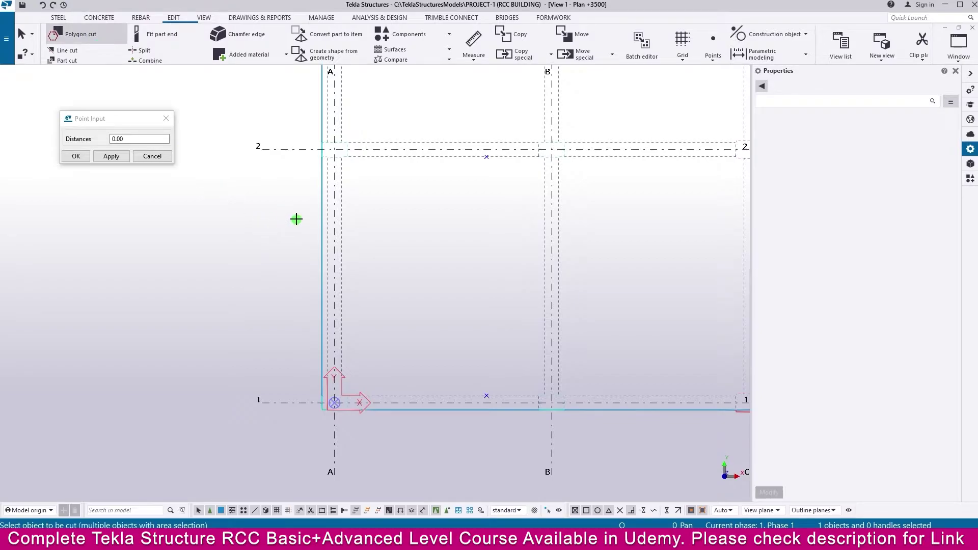
{"action": "left_click", "coordinate": [321, 210]}
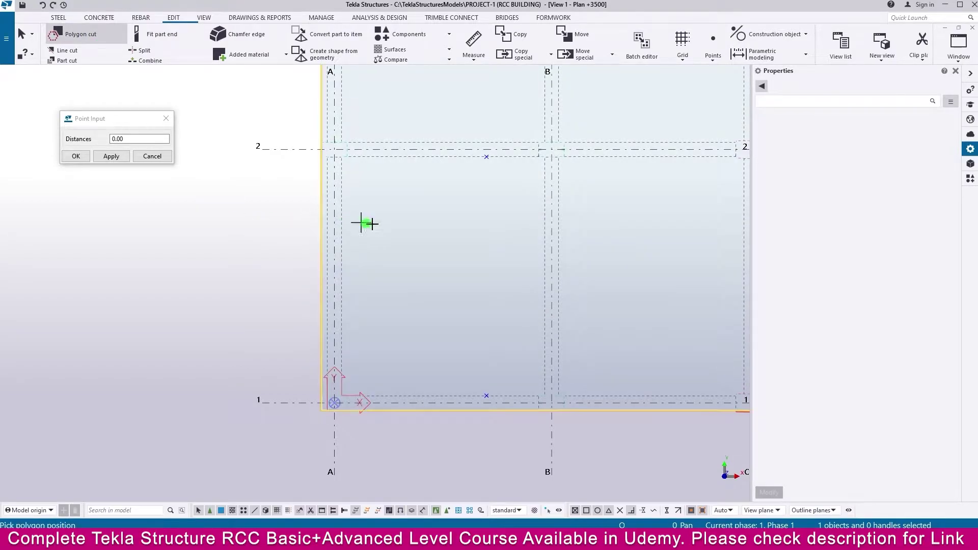
{"action": "scroll", "coordinate": [375, 161], "scroll_direction": "up", "scroll_amount": 4}
{"action": "left_click", "coordinate": [299, 147]}
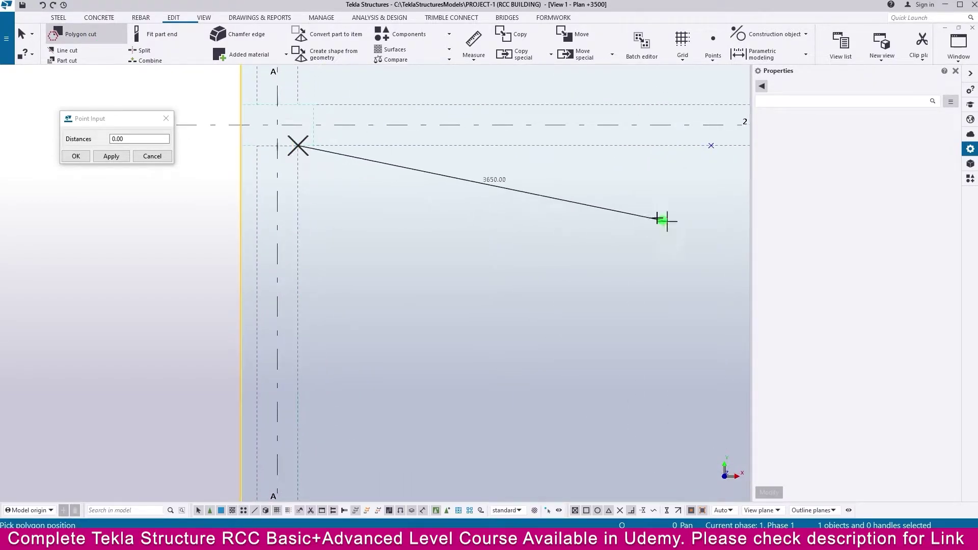
{"action": "left_click", "coordinate": [711, 146]}
- Complete the 4000 x 6600 mm cut through the construction point near grid 1 and the inner beam corner at A/1, and end the command
{"action": "scroll", "coordinate": [680, 143], "scroll_direction": "down", "scroll_amount": 3}
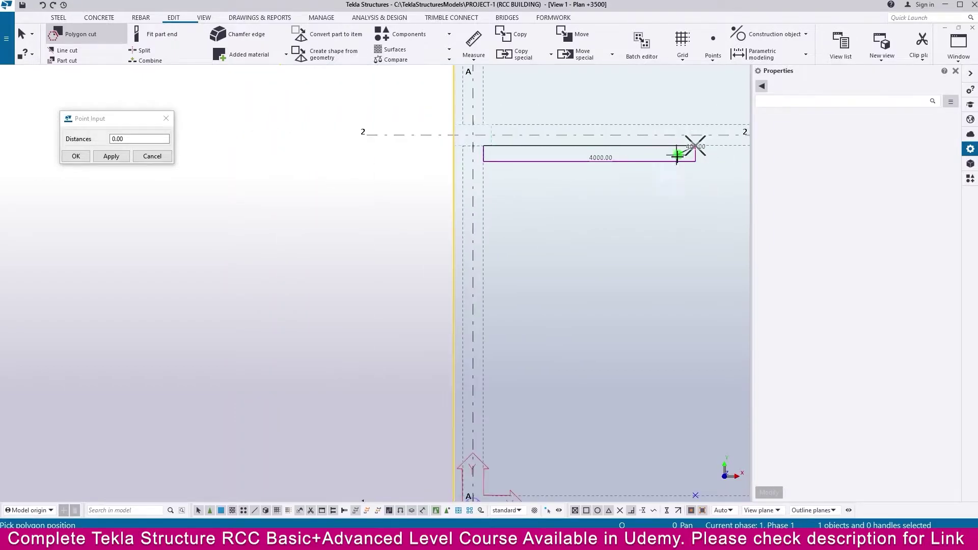
{"action": "middle_click_drag", "start_coordinate": [677, 153], "coordinate": [618, 54]}
{"action": "left_click", "coordinate": [633, 352]}
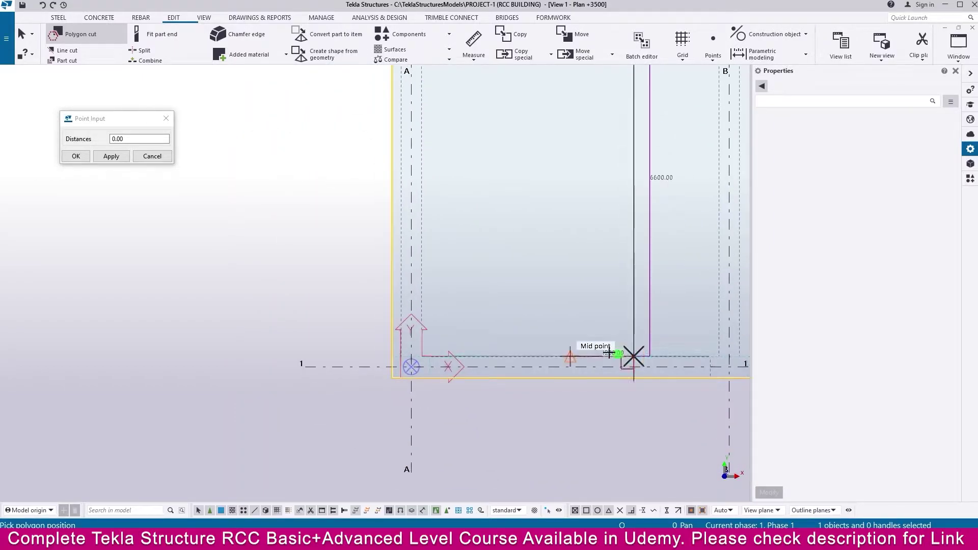
{"action": "scroll", "coordinate": [428, 364], "scroll_direction": "up", "scroll_amount": 3}
{"action": "left_click", "coordinate": [417, 346]}
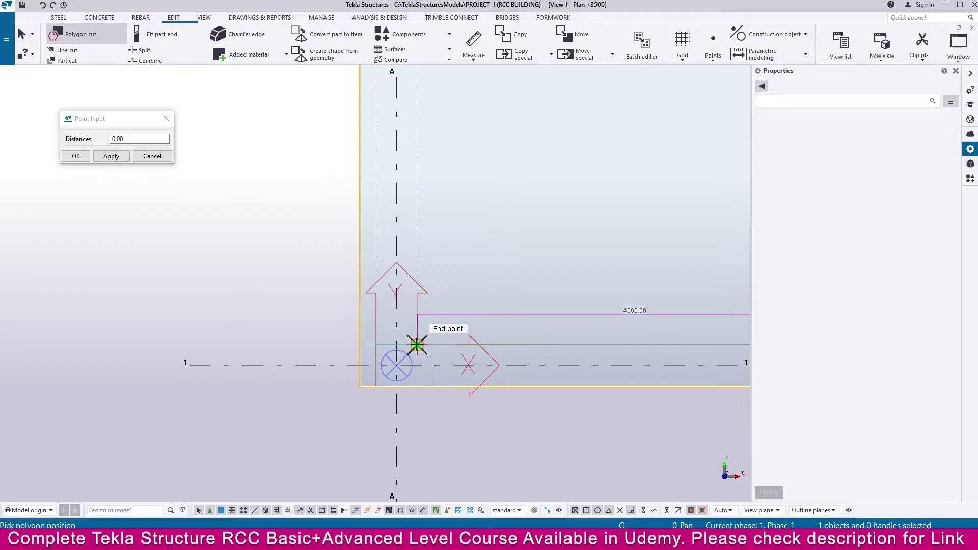
{"action": "scroll", "coordinate": [416, 346], "scroll_direction": "down", "scroll_amount": 3}
{"action": "middle_click", "coordinate": [454, 276]}
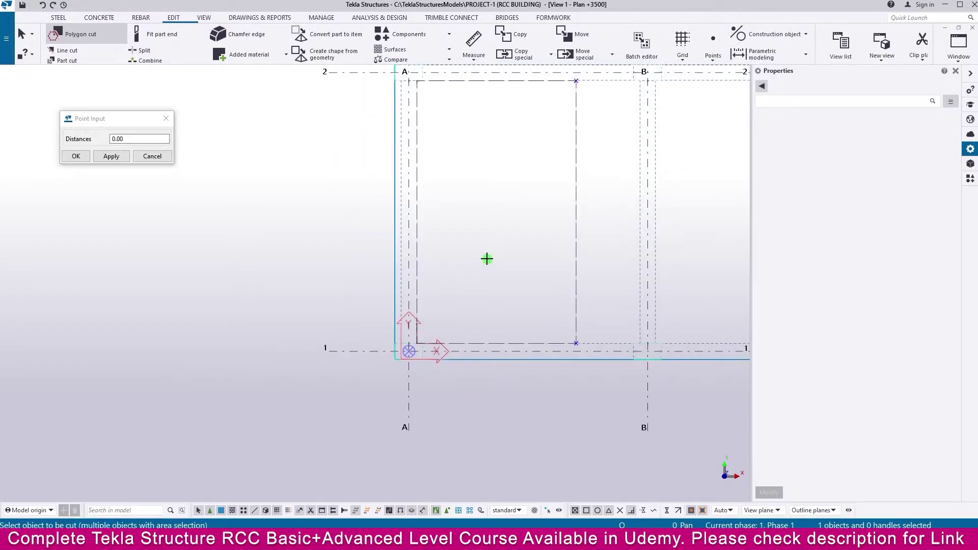
{"action": "middle_click_drag", "start_coordinate": [475, 216], "coordinate": [254, 281]}
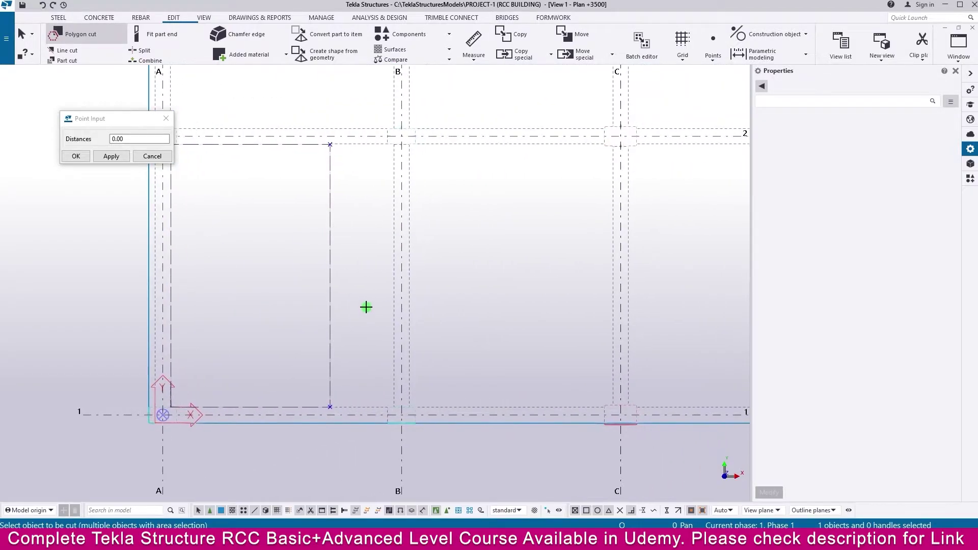
{"action": "scroll", "coordinate": [363, 290], "scroll_direction": "down", "scroll_amount": 2}
{"action": "right_click", "coordinate": [362, 275]}
{"action": "left_click", "coordinate": [393, 281]}
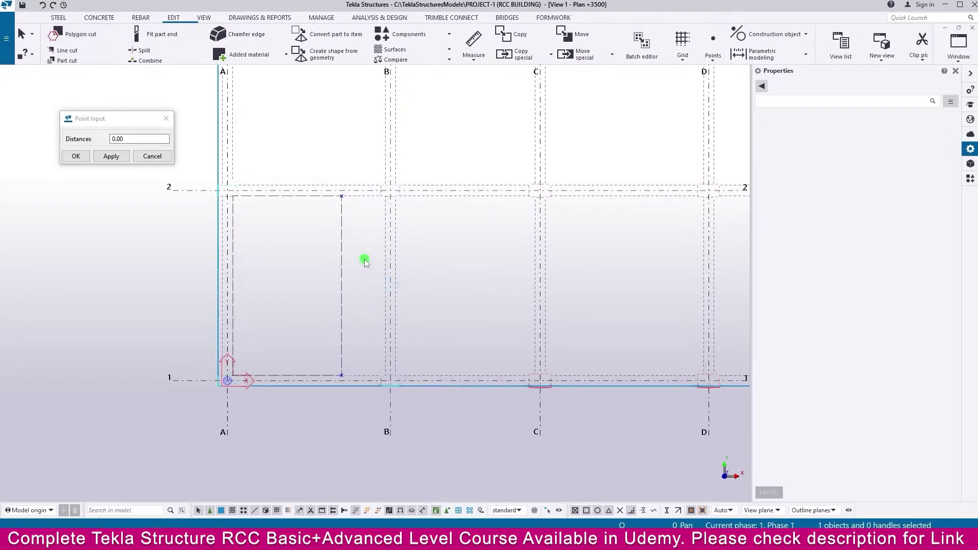
- Select the polygon cut of the opening and set the work plane parallel to the Plan +3500 view plane
{"action": "left_click", "coordinate": [342, 259]}
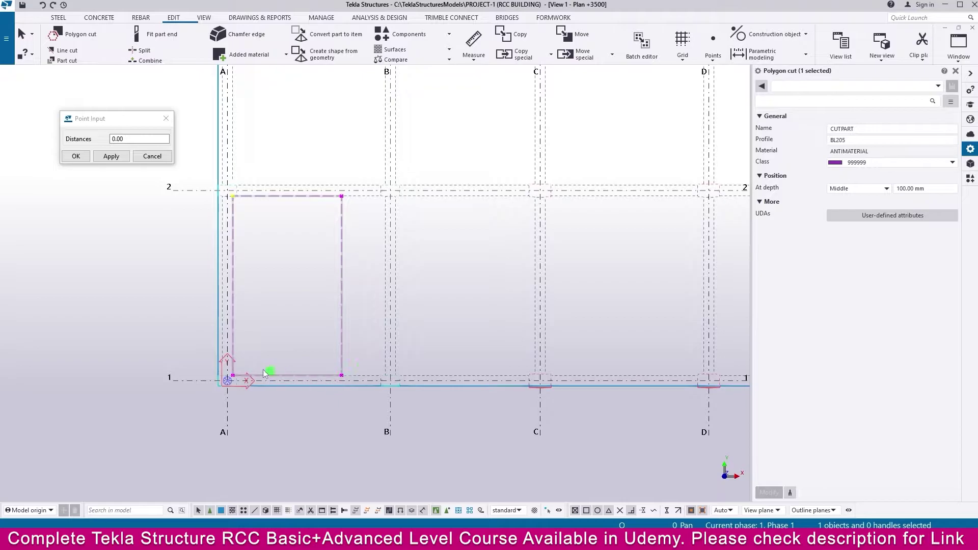
{"action": "scroll", "coordinate": [222, 266], "scroll_direction": "down", "scroll_amount": 4}
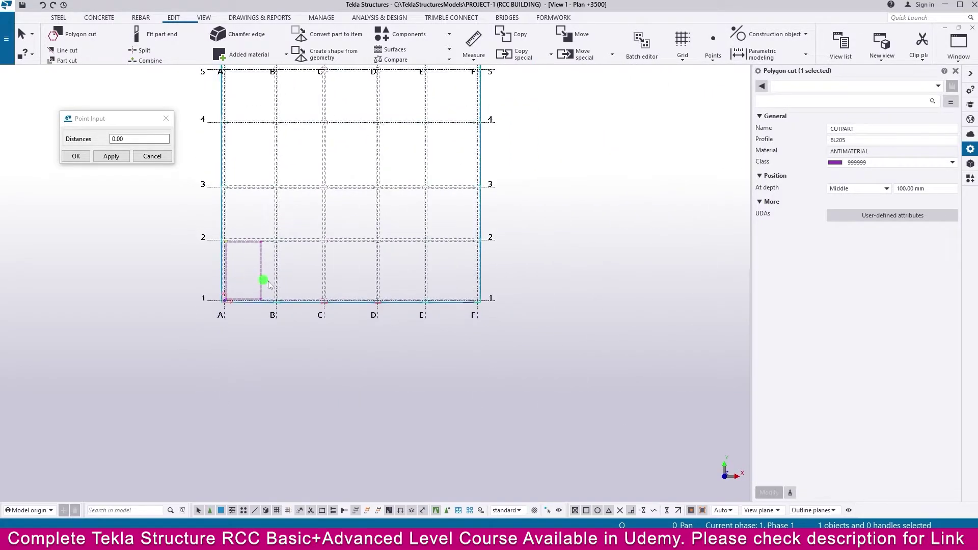
{"action": "scroll", "coordinate": [249, 299], "scroll_direction": "up", "scroll_amount": 5}
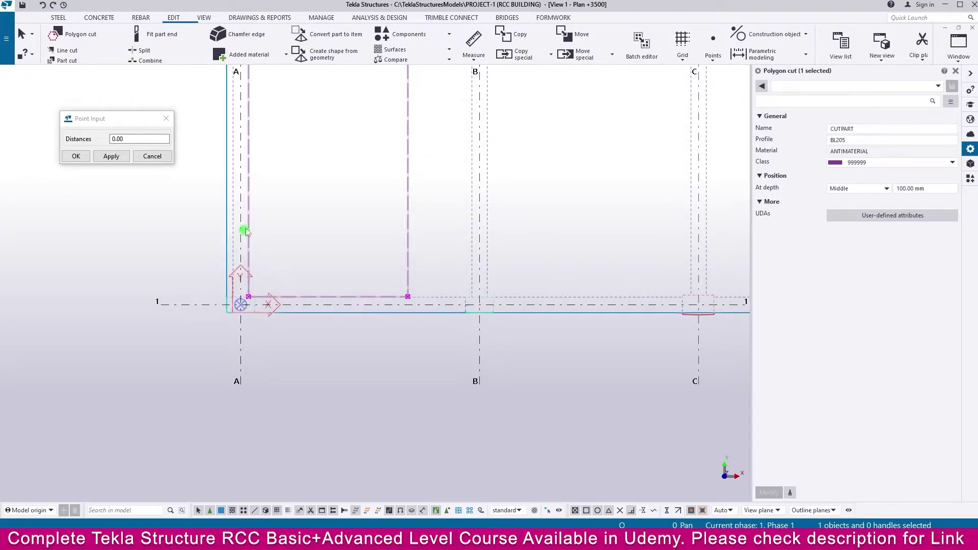
{"action": "left_click", "coordinate": [204, 18]}
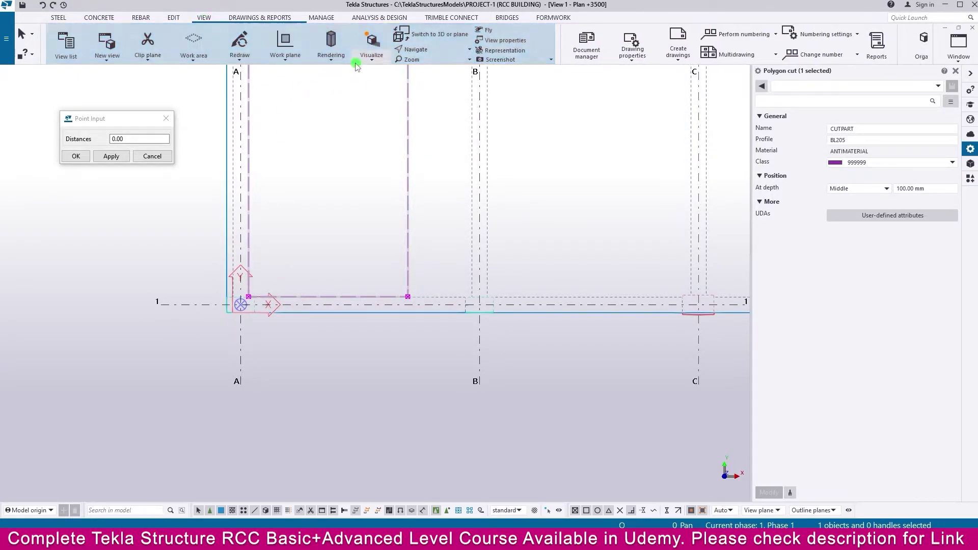
{"action": "left_click", "coordinate": [288, 56]}
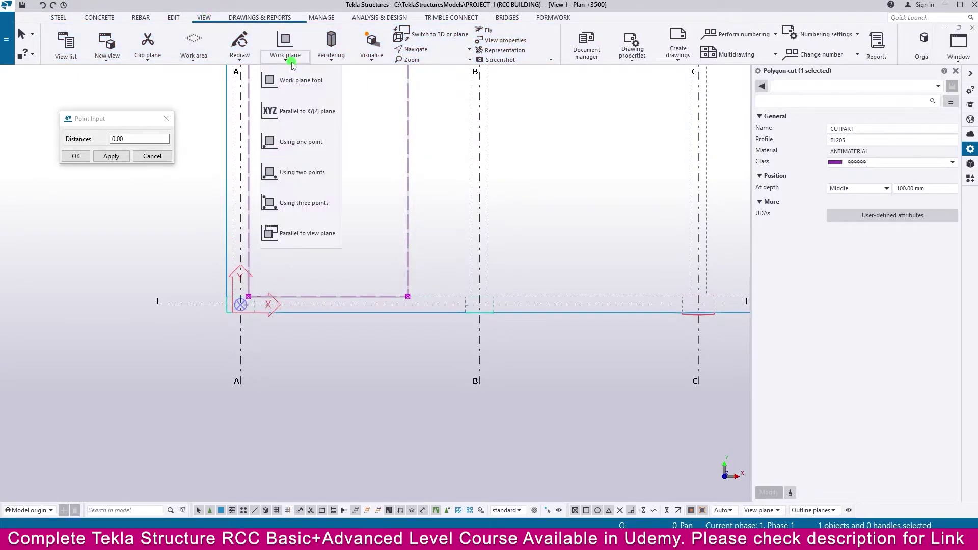
{"action": "left_click", "coordinate": [301, 234]}
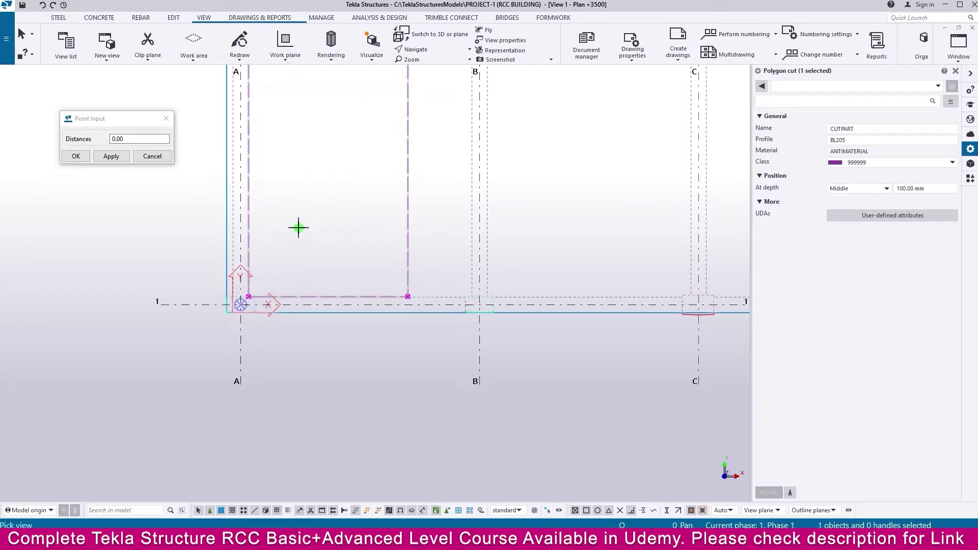
{"action": "left_click", "coordinate": [150, 271]}
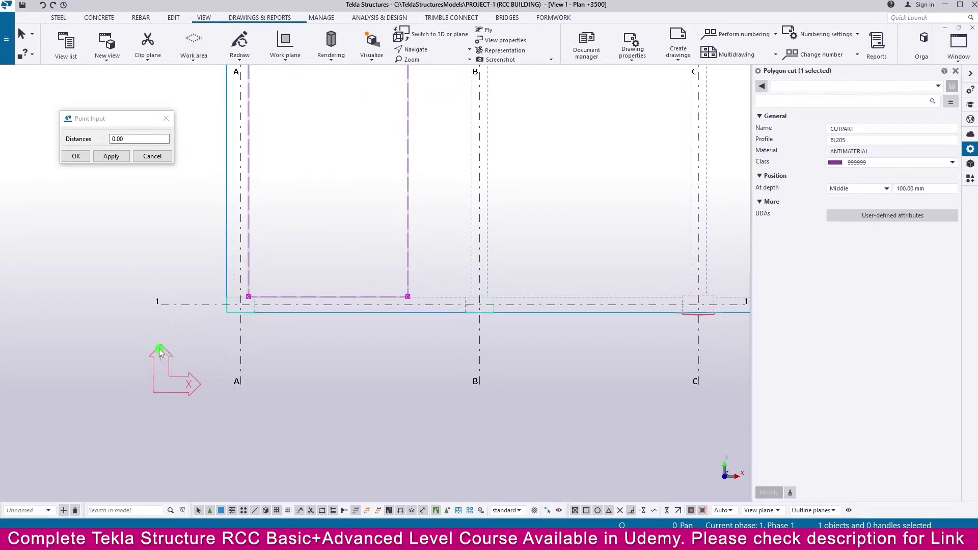
- Mirror-copy the selected opening cut to the E–F bay about the line through the midpoints between grids C and D on grids 1 and 2
{"action": "scroll", "coordinate": [164, 352], "scroll_direction": "down", "scroll_amount": 4}
{"action": "right_click", "coordinate": [343, 261]}
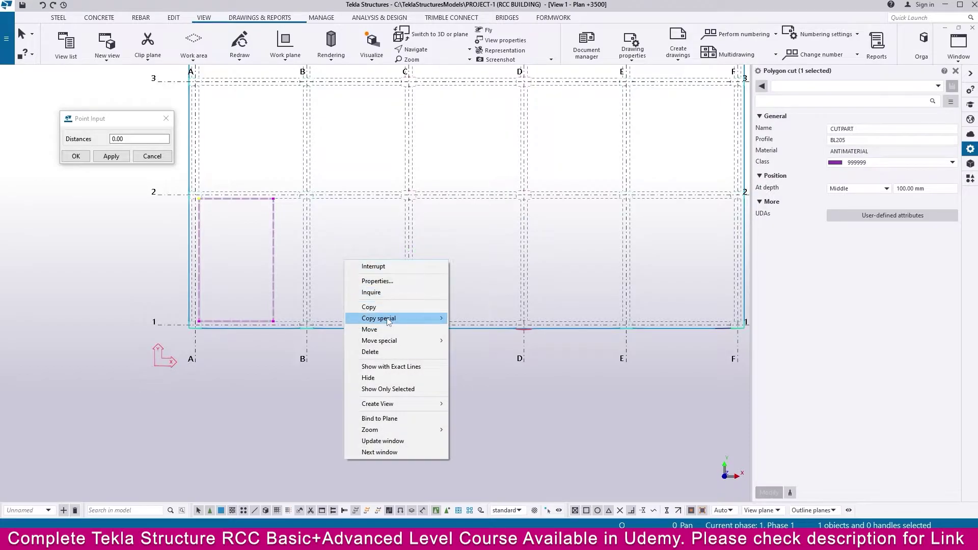
{"action": "mouse_move", "coordinate": [423, 318]}
{"action": "left_click", "coordinate": [483, 340]}
{"action": "middle_click_drag", "start_coordinate": [483, 340], "coordinate": [350, 350]}
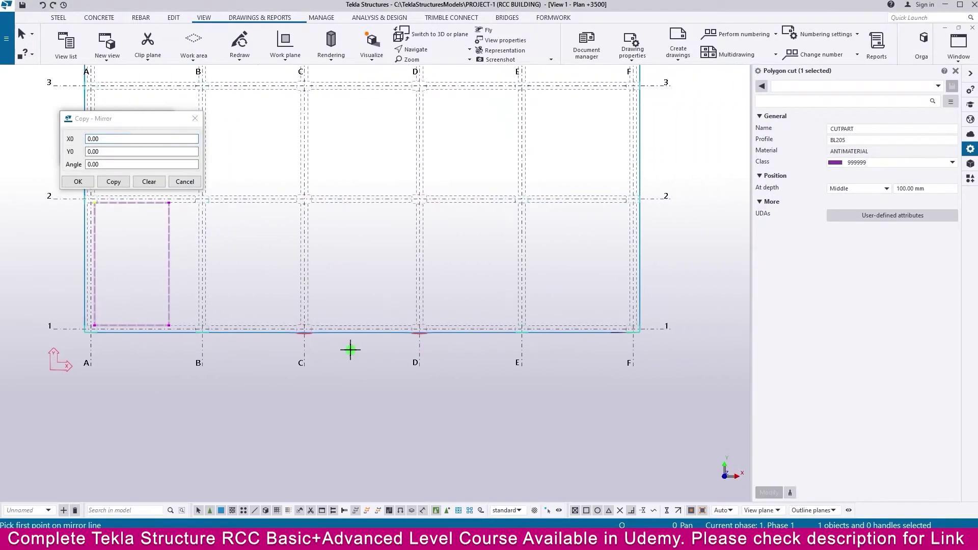
{"action": "scroll", "coordinate": [352, 346], "scroll_direction": "down", "scroll_amount": 2}
{"action": "scroll", "coordinate": [360, 331], "scroll_direction": "up", "scroll_amount": 3}
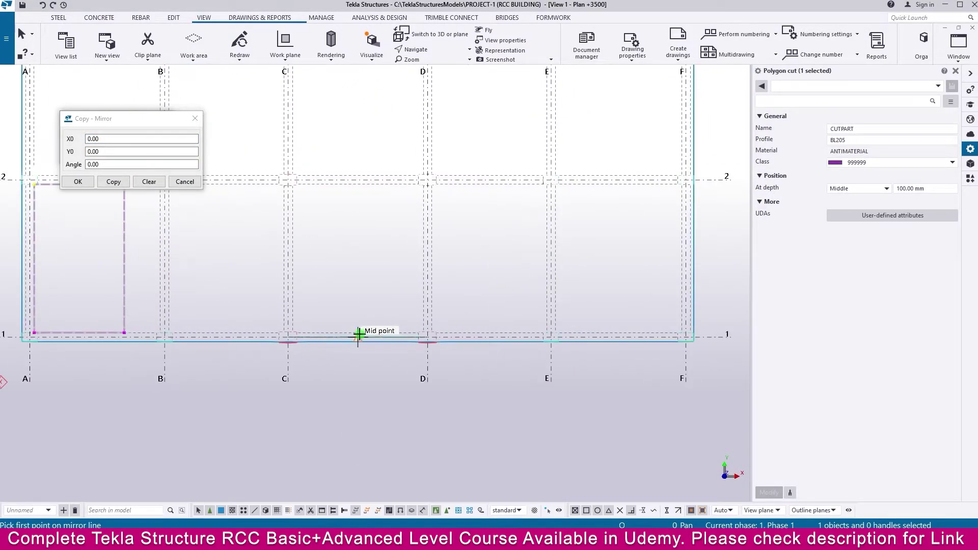
{"action": "left_click", "coordinate": [359, 334]}
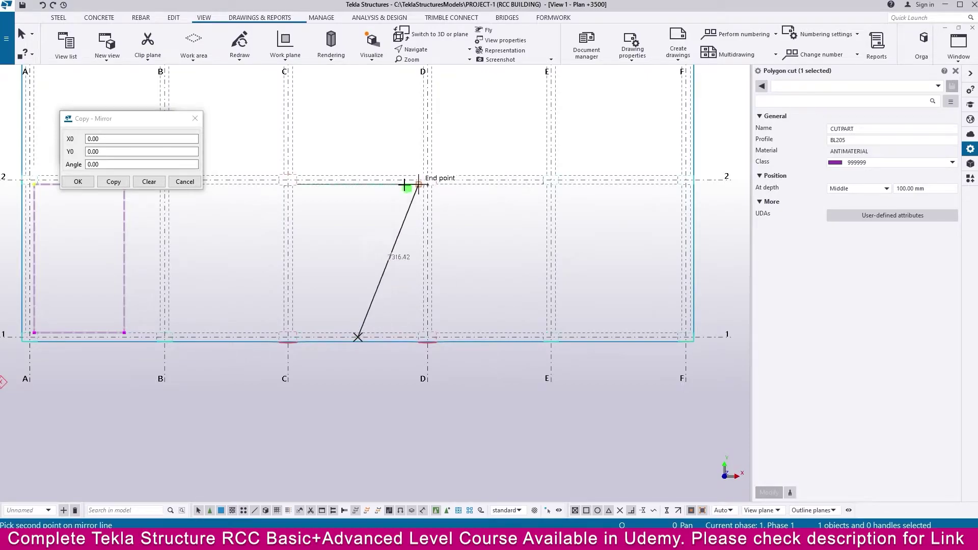
{"action": "left_click", "coordinate": [356, 178]}
{"action": "left_click", "coordinate": [113, 182]}
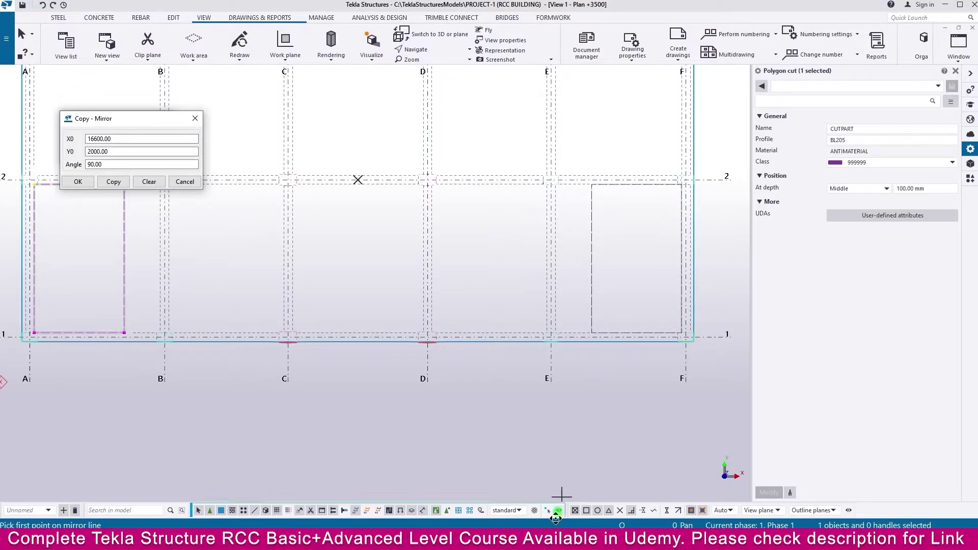
- Compare the two mirrored slab openings with the floor layout PDF in Adobe Reader, return to Tekla Structures and end the mirror-copy command
{"action": "mouse_move", "coordinate": [523, 496]}
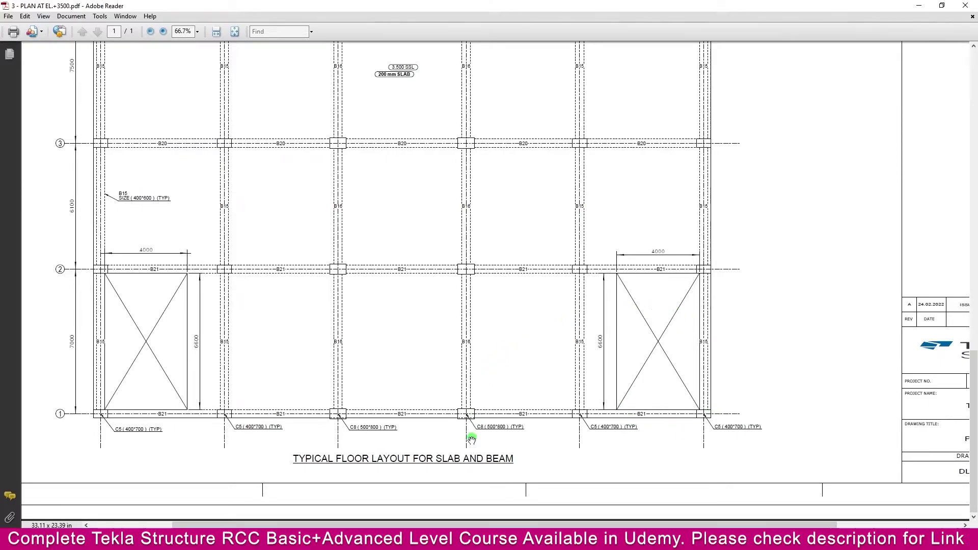
{"action": "mouse_move", "coordinate": [535, 522]}
{"action": "left_click", "coordinate": [488, 488]}
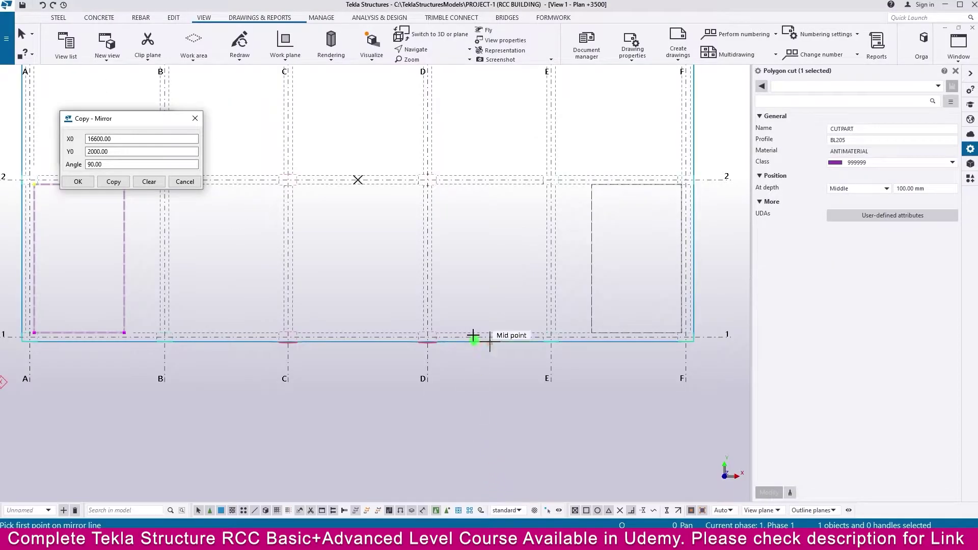
{"action": "scroll", "coordinate": [473, 336], "scroll_direction": "down", "scroll_amount": 6}
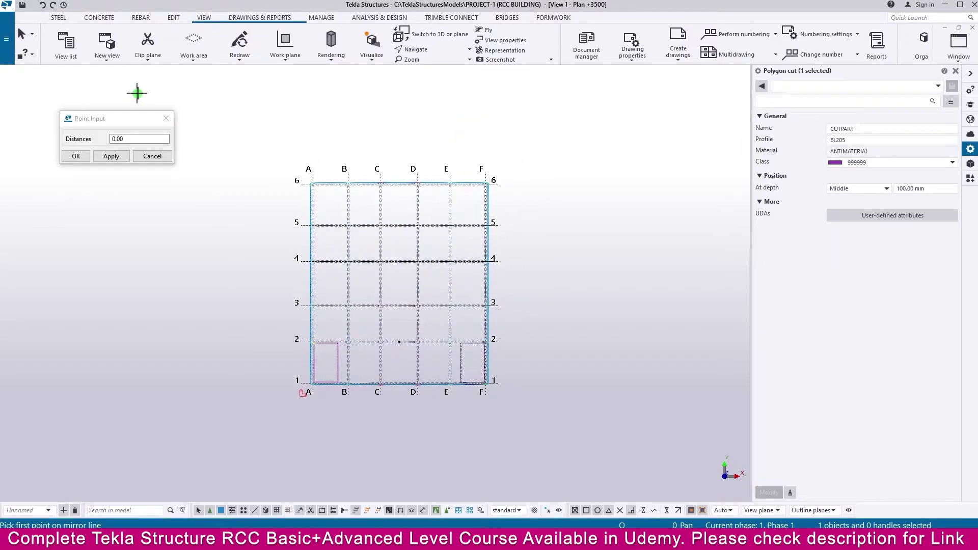
{"action": "left_click", "coordinate": [166, 118]}
{"action": "right_click", "coordinate": [224, 144]}
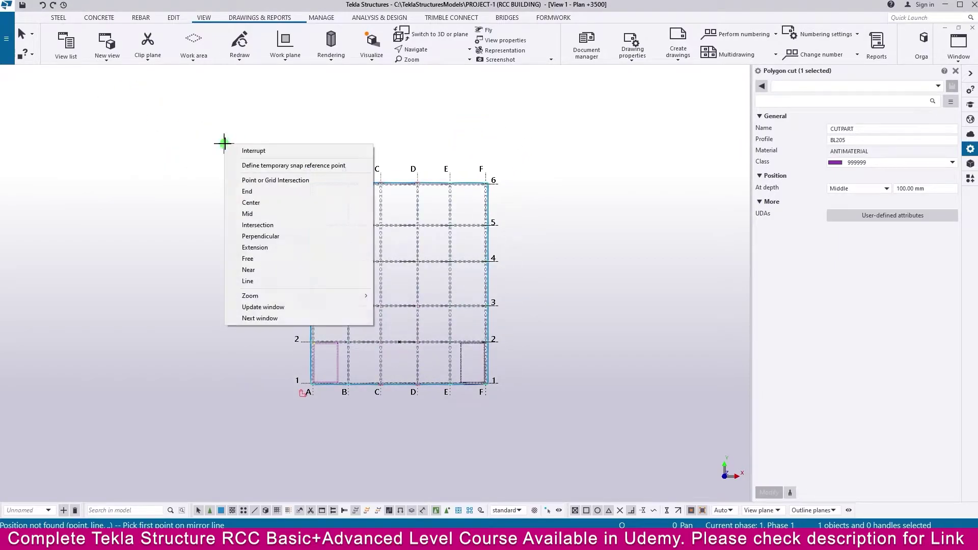
{"action": "left_click", "coordinate": [225, 148]}
- Switch to the 3D view, clear the selection and examine both openings in the floor slab
{"action": "key", "text": "ctrl+Tab"}
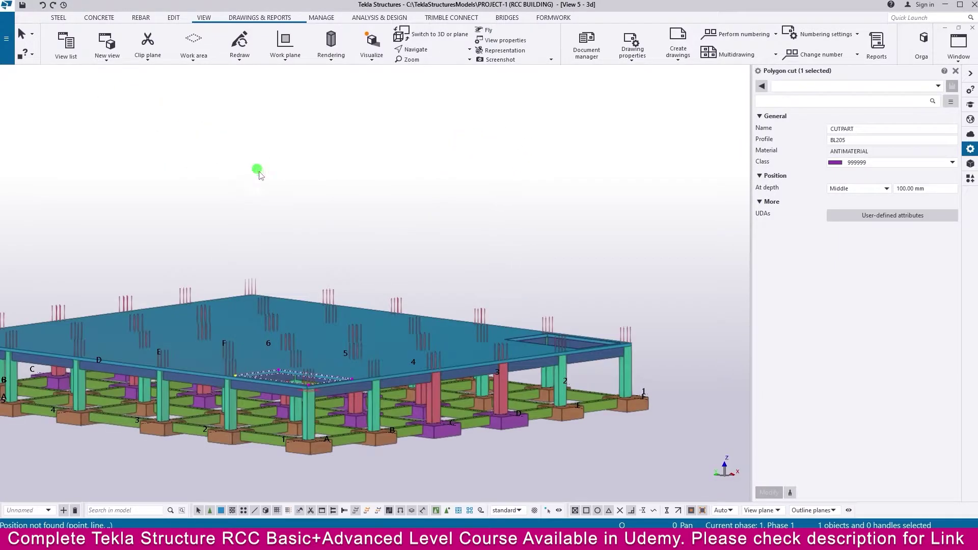
{"action": "key", "text": "Home"}
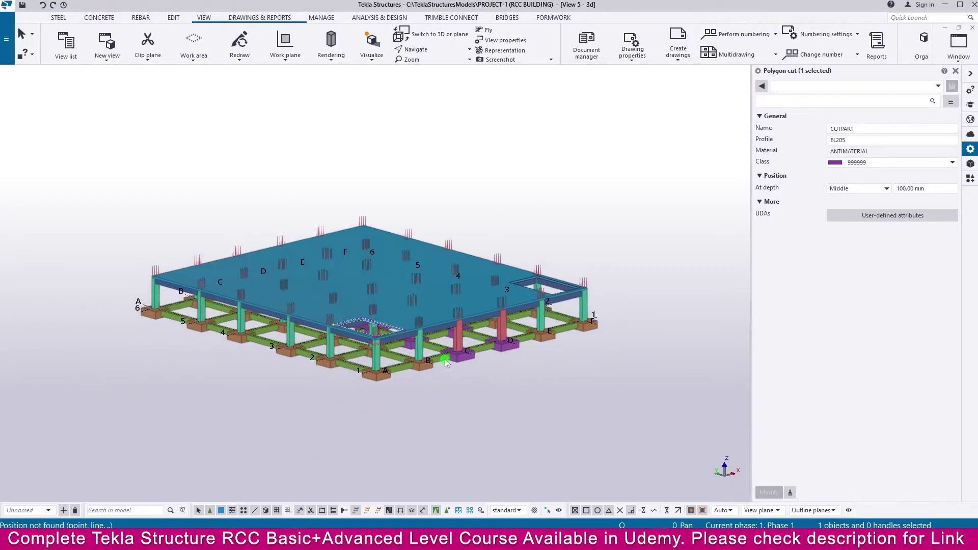
{"action": "left_click", "coordinate": [584, 214]}
{"action": "right_click", "coordinate": [583, 214]}
{"action": "left_click", "coordinate": [621, 269]}
{"action": "scroll", "coordinate": [466, 351], "scroll_direction": "up", "scroll_amount": 4}
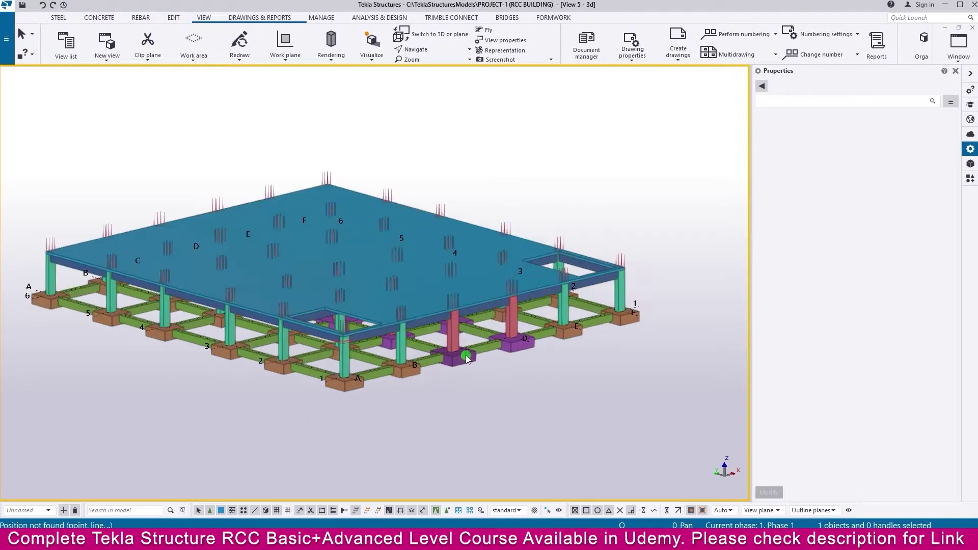
{"action": "scroll", "coordinate": [419, 290], "scroll_direction": "up", "scroll_amount": 5}
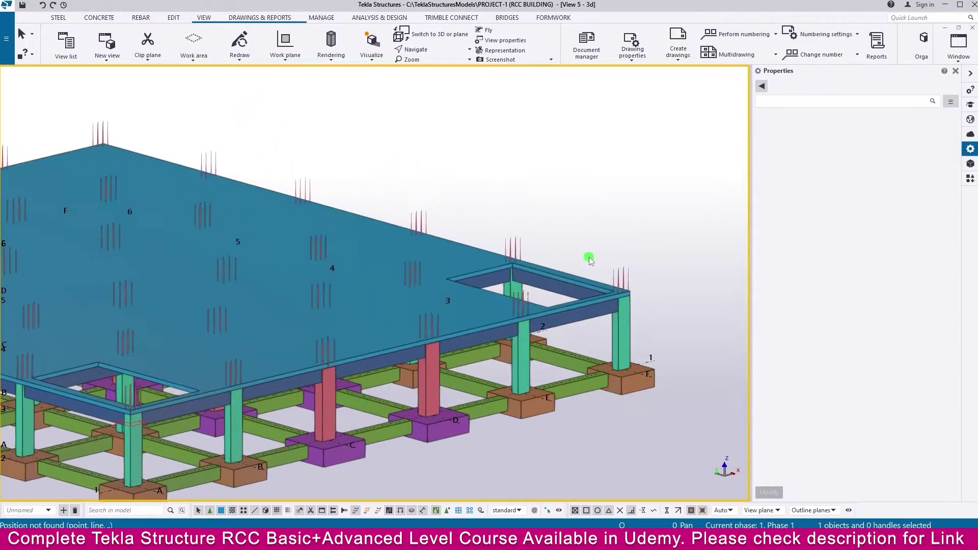
{"action": "scroll", "coordinate": [557, 280], "scroll_direction": "down", "scroll_amount": 6}
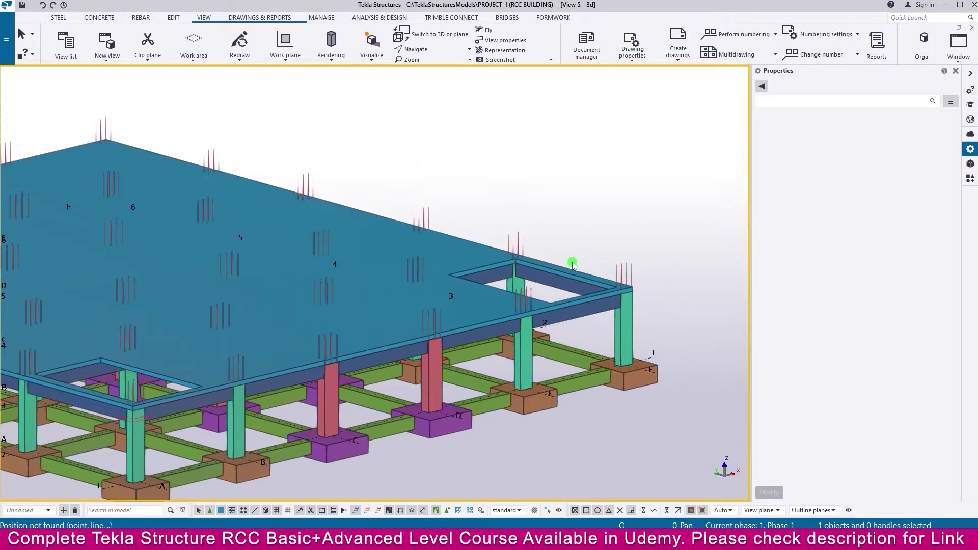
{"action": "scroll", "coordinate": [572, 264], "scroll_direction": "down", "scroll_amount": 2}
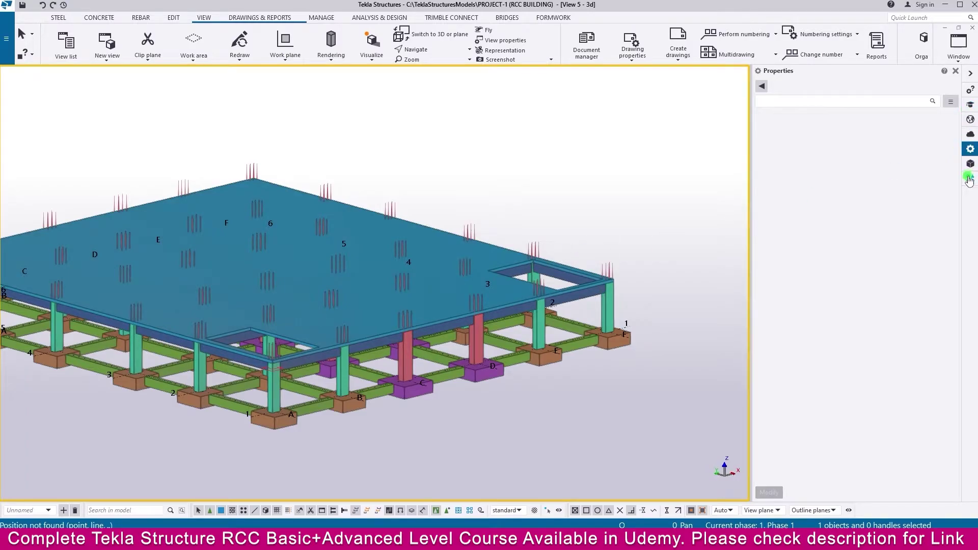
- Open the Mesh Bars component and set the spacing of the bottom primary bars to 150 mm
{"action": "left_click", "coordinate": [970, 178]}
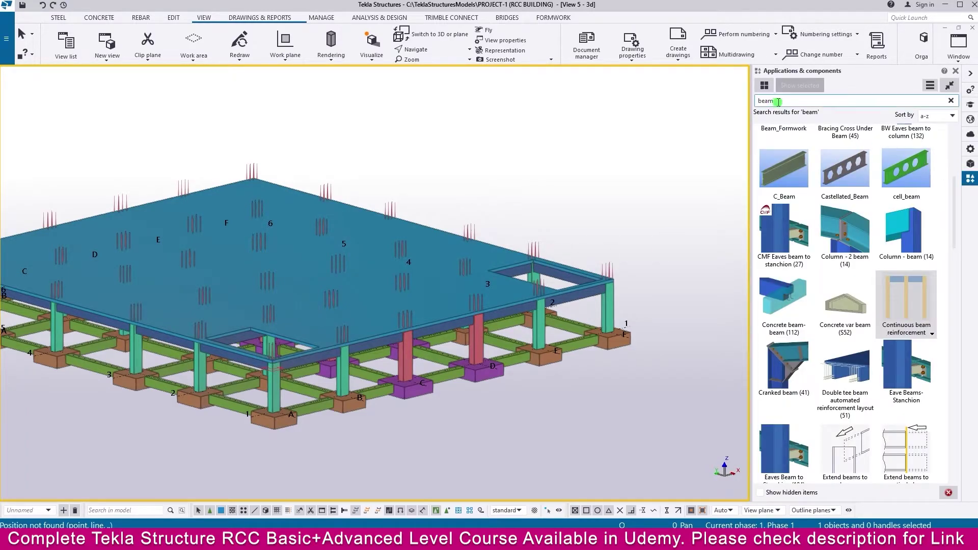
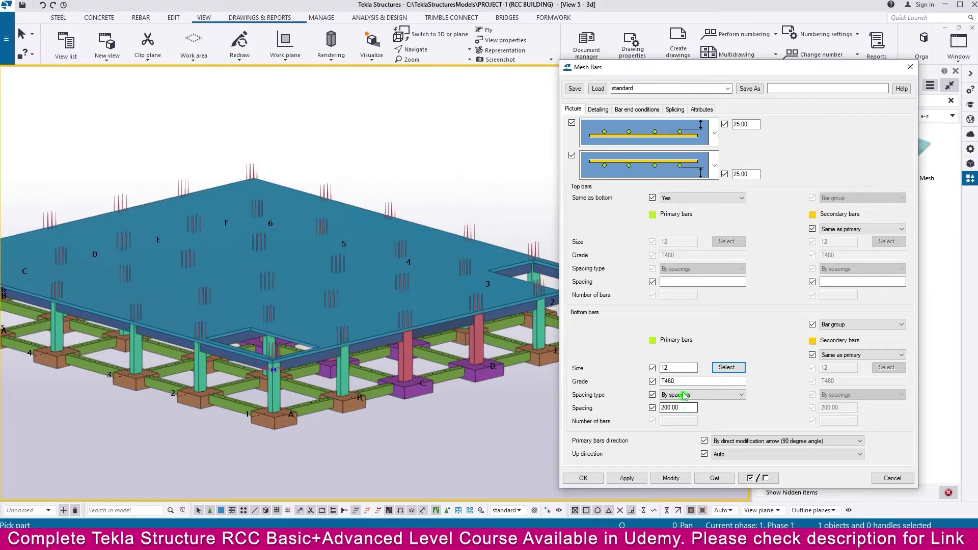
{"action": "left_click_drag", "start_coordinate": [689, 407], "coordinate": [630, 411]}
{"action": "type", "text": "150"}
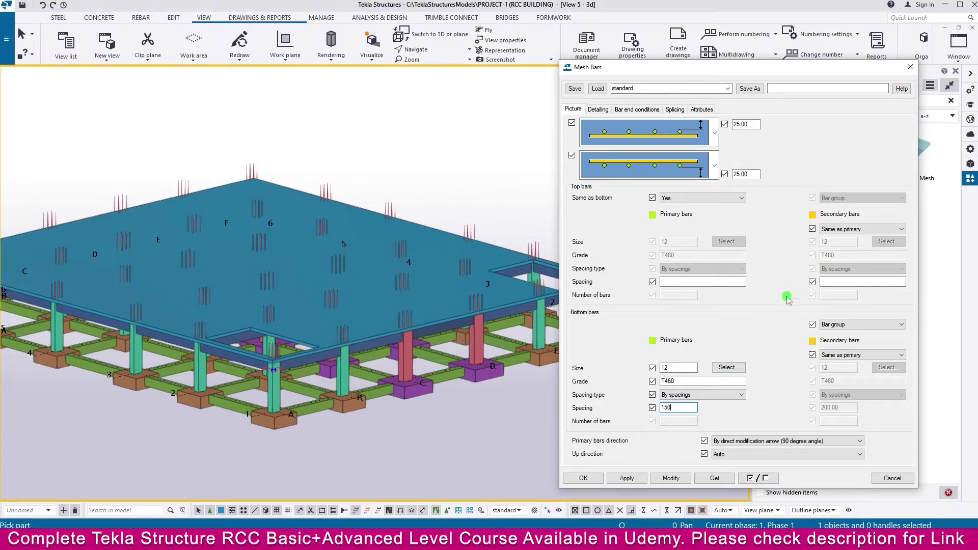
- Review the remaining Mesh Bars settings, set the top primary, top secondary, bottom primary and bottom secondary prefixes to TPB, TSB, BPB and BSB, and accept
{"action": "left_click", "coordinate": [599, 110]}
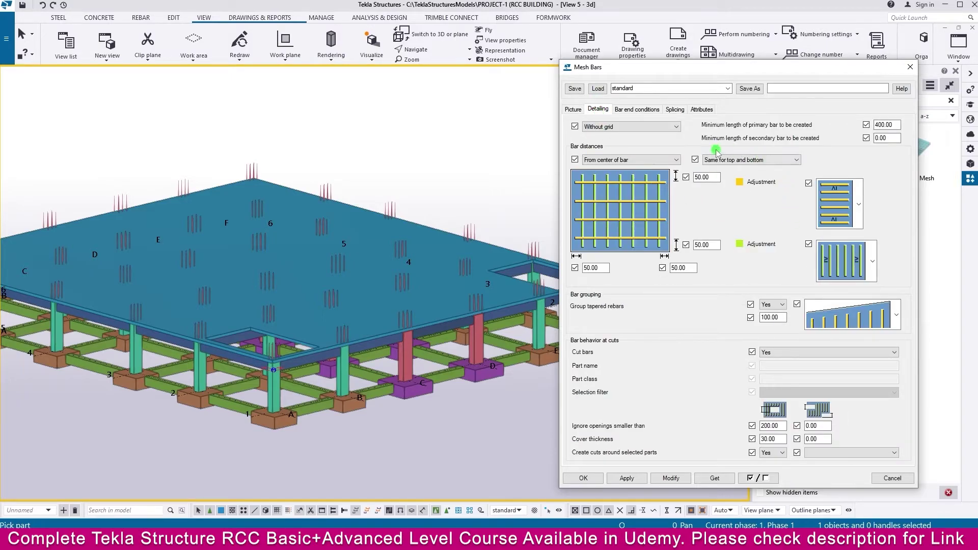
{"action": "left_click", "coordinate": [641, 110]}
{"action": "left_click", "coordinate": [604, 110]}
{"action": "left_click", "coordinate": [638, 110]}
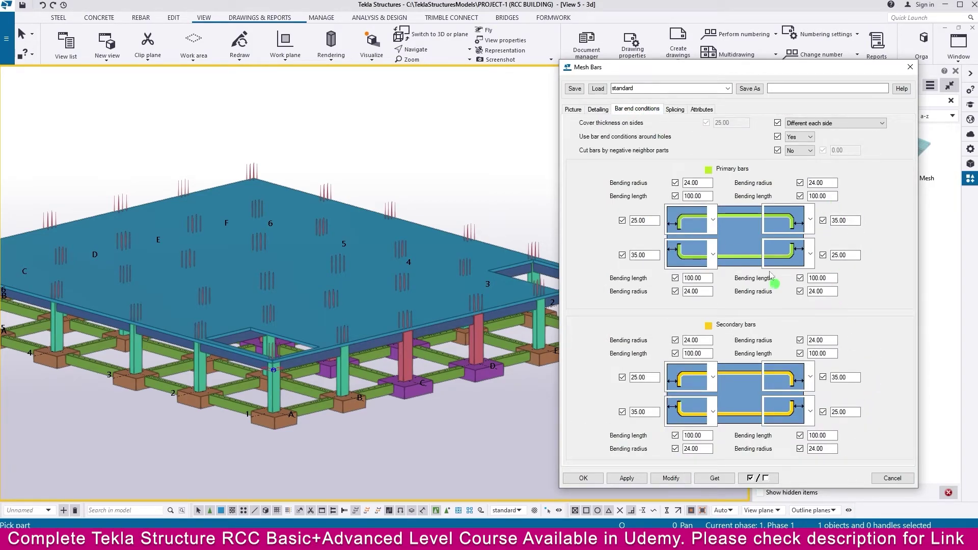
{"action": "left_click", "coordinate": [675, 109]}
{"action": "left_click", "coordinate": [701, 109]}
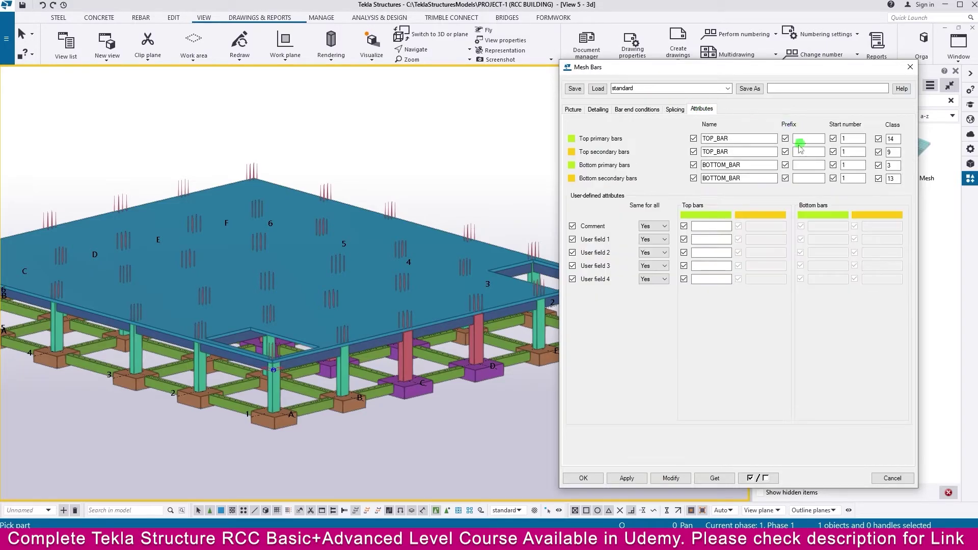
{"action": "left_click", "coordinate": [804, 138]}
{"action": "left_click", "coordinate": [808, 138]}
{"action": "left_click", "coordinate": [806, 149]}
{"action": "left_click", "coordinate": [808, 164]}
{"action": "left_click", "coordinate": [810, 179]}
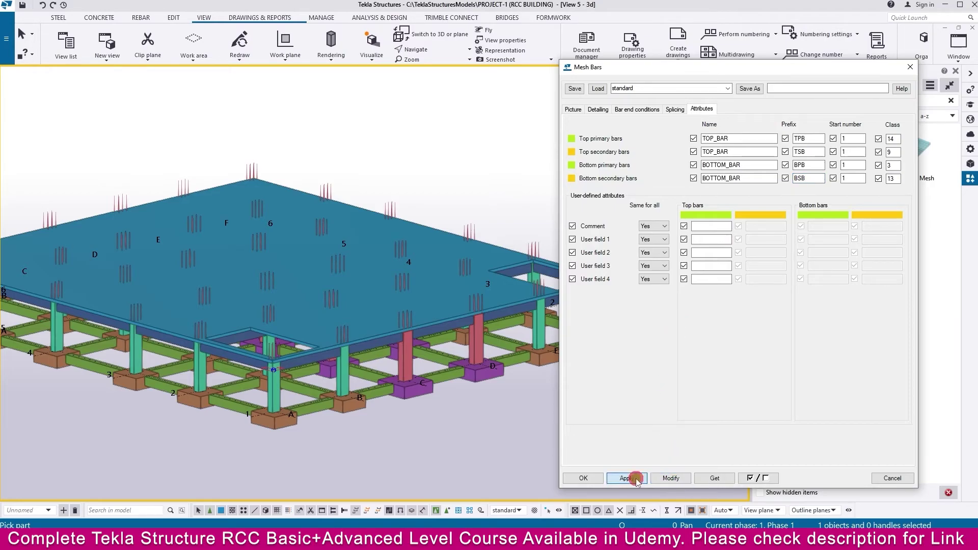
{"action": "left_click", "coordinate": [584, 478]}
- Apply the Mesh Bars component to the floor slab and display the concrete parts as wireframe
{"action": "scroll", "coordinate": [591, 285], "scroll_direction": "up", "scroll_amount": 6}
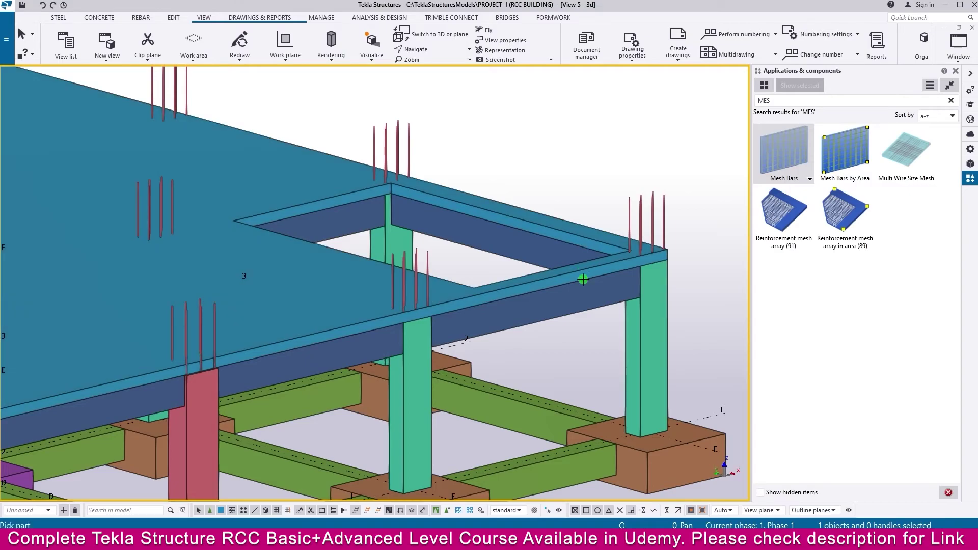
{"action": "scroll", "coordinate": [586, 281], "scroll_direction": "down", "scroll_amount": 2}
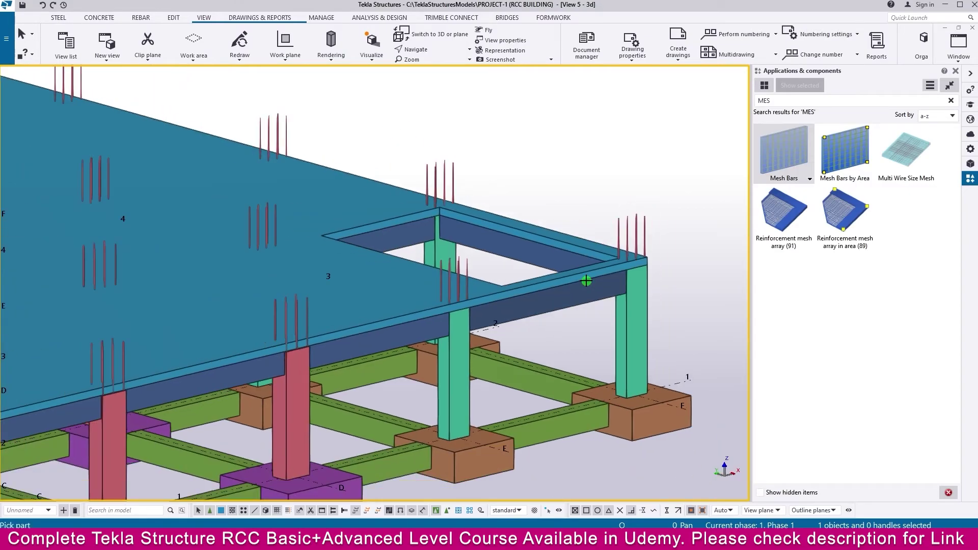
{"action": "key", "text": "ctrl+1"}
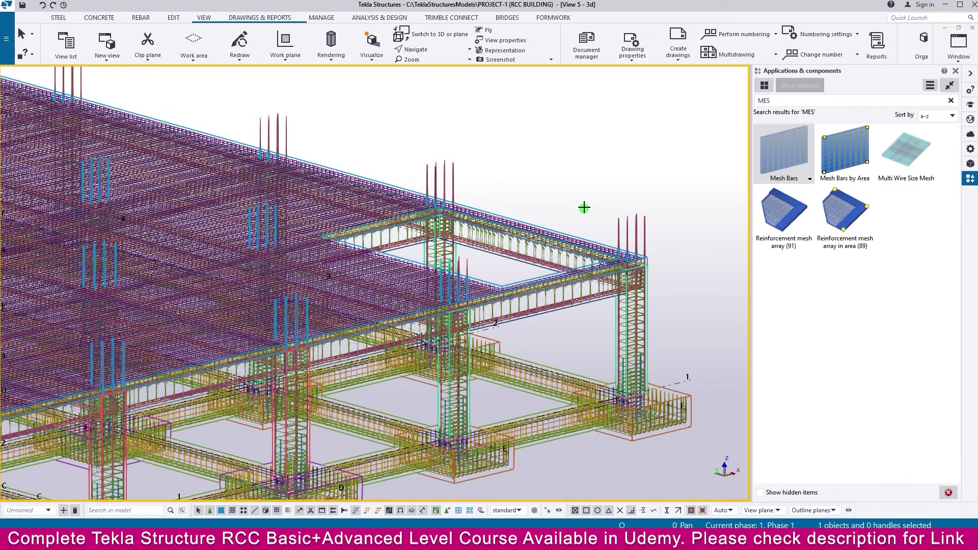
- Examine the slab's mesh reinforcement along the edge beams, at the columns and around the openings
{"action": "scroll", "coordinate": [583, 205], "scroll_direction": "down", "scroll_amount": 3}
{"action": "scroll", "coordinate": [266, 299], "scroll_direction": "up", "scroll_amount": 6}
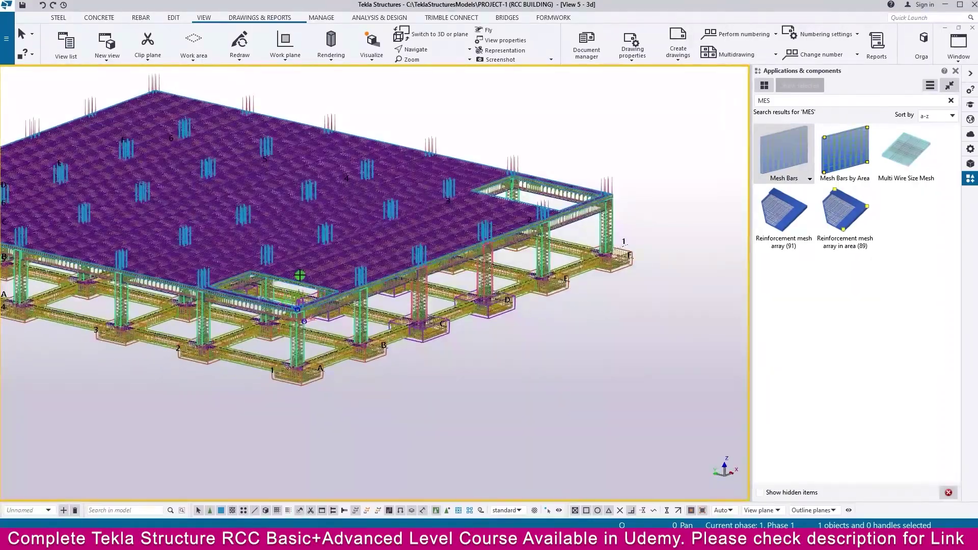
{"action": "scroll", "coordinate": [404, 301], "scroll_direction": "up", "scroll_amount": 5}
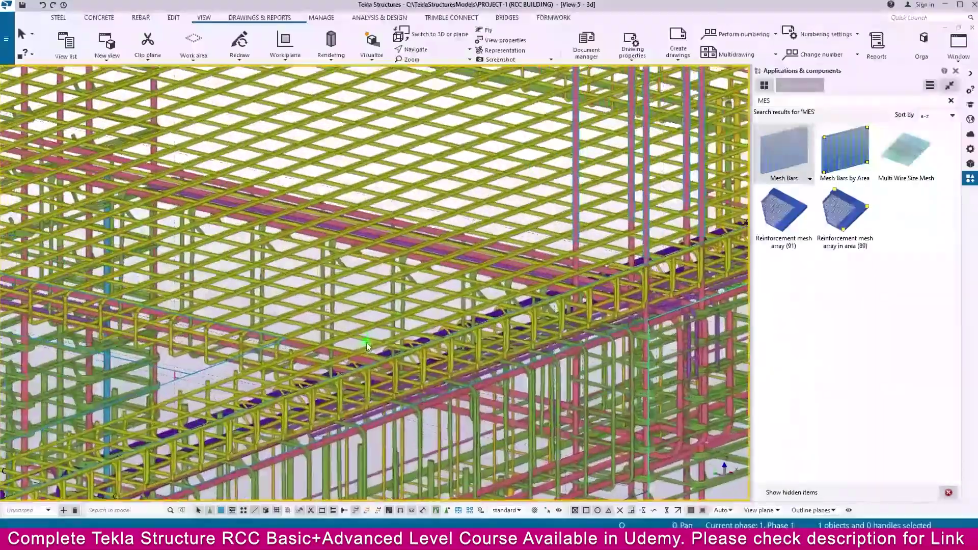
{"action": "scroll", "coordinate": [370, 338], "scroll_direction": "down", "scroll_amount": 6}
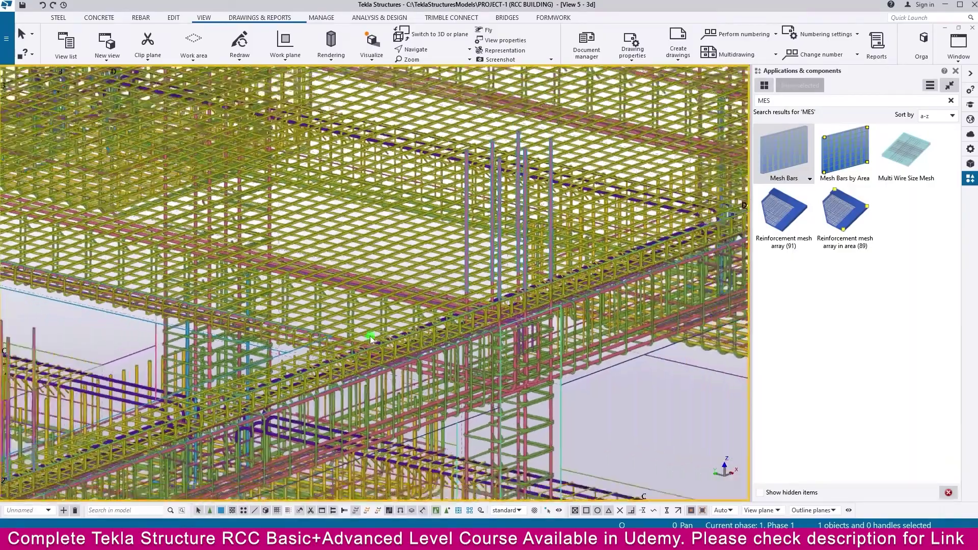
{"action": "scroll", "coordinate": [370, 339], "scroll_direction": "down", "scroll_amount": 8}
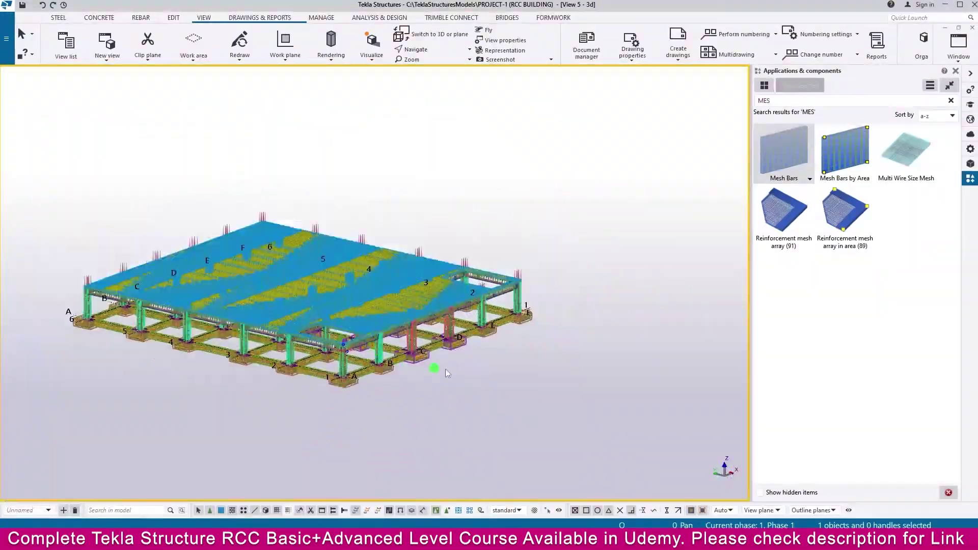
{"action": "scroll", "coordinate": [396, 213], "scroll_direction": "up", "scroll_amount": 2}
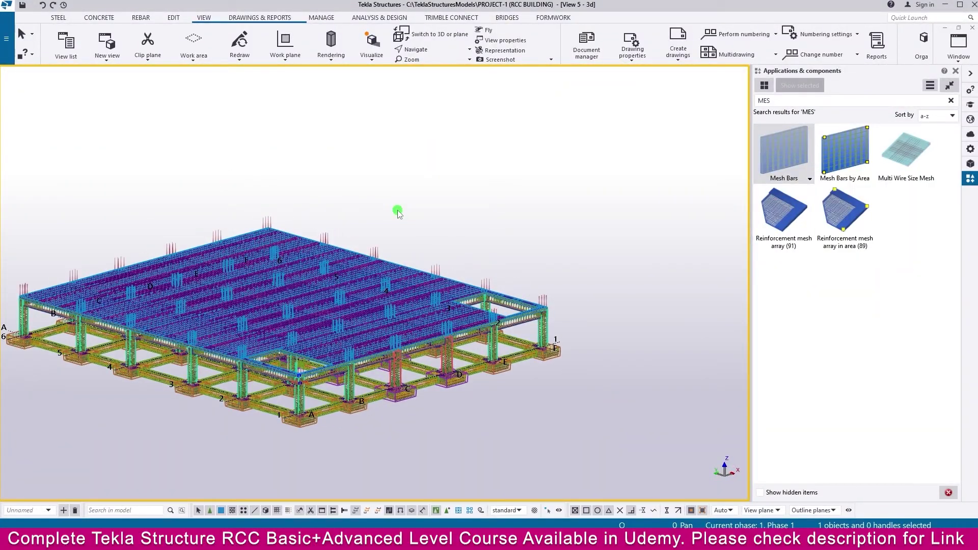